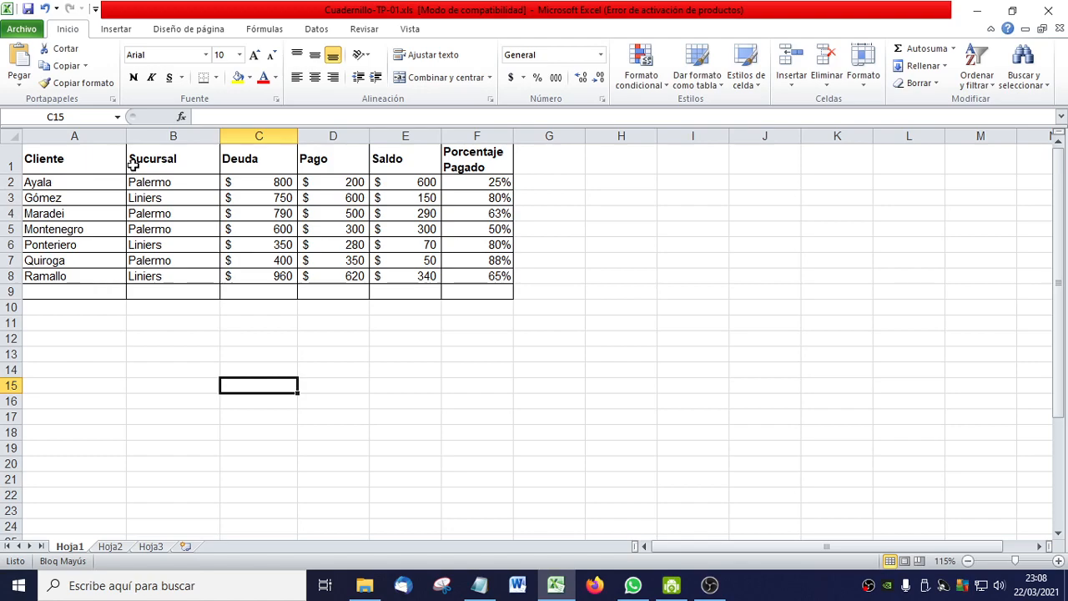
Step: Review the Cliente and Sucursal columns, checking their headers and several entries in each
click(65, 157)
click(68, 183)
click(73, 215)
click(74, 244)
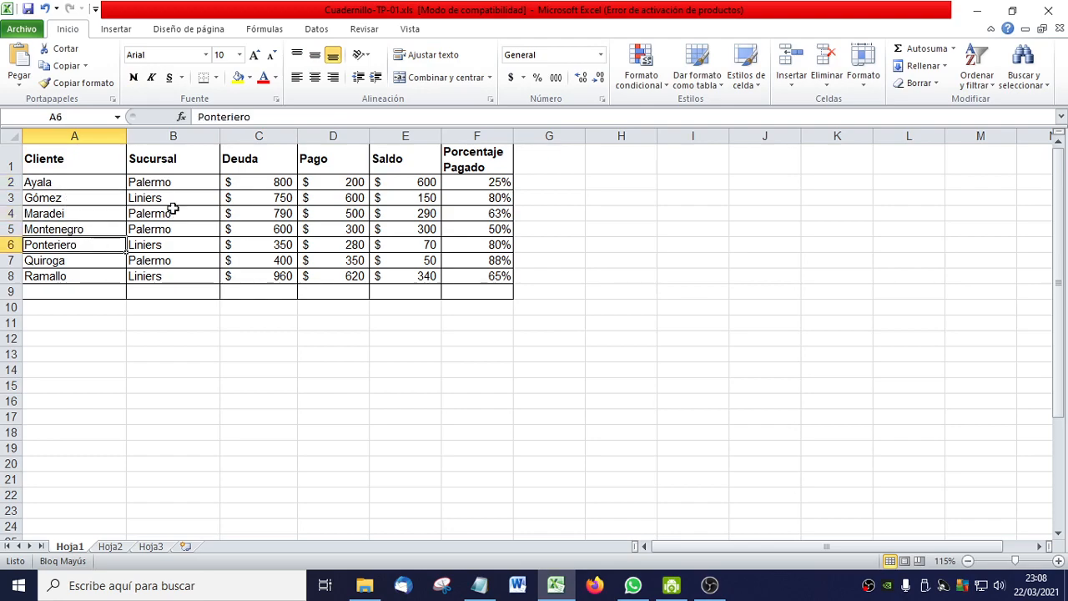
click(177, 164)
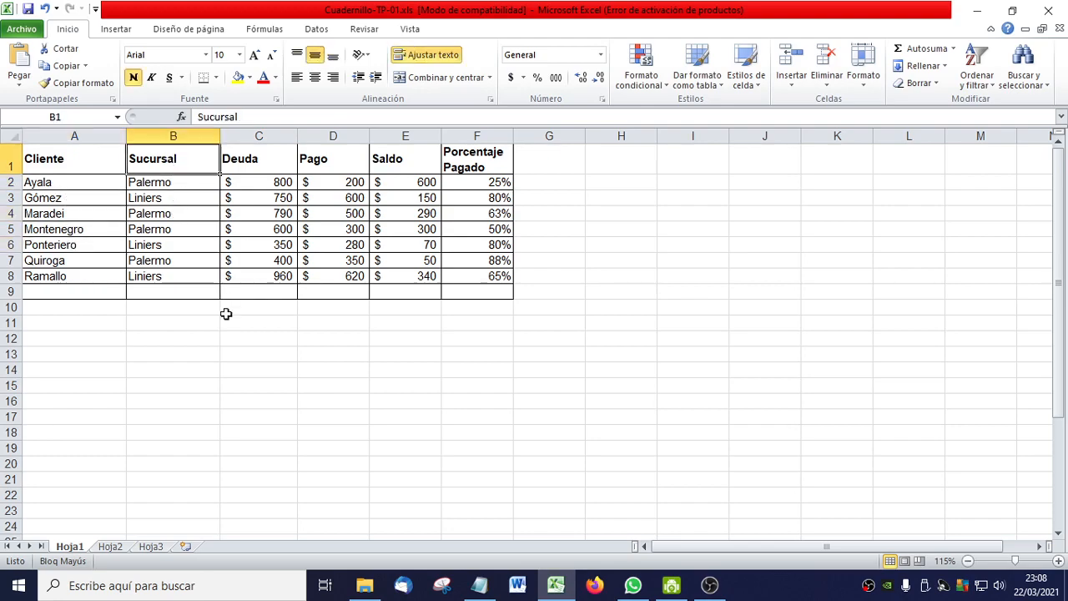
click(167, 182)
click(166, 200)
click(167, 228)
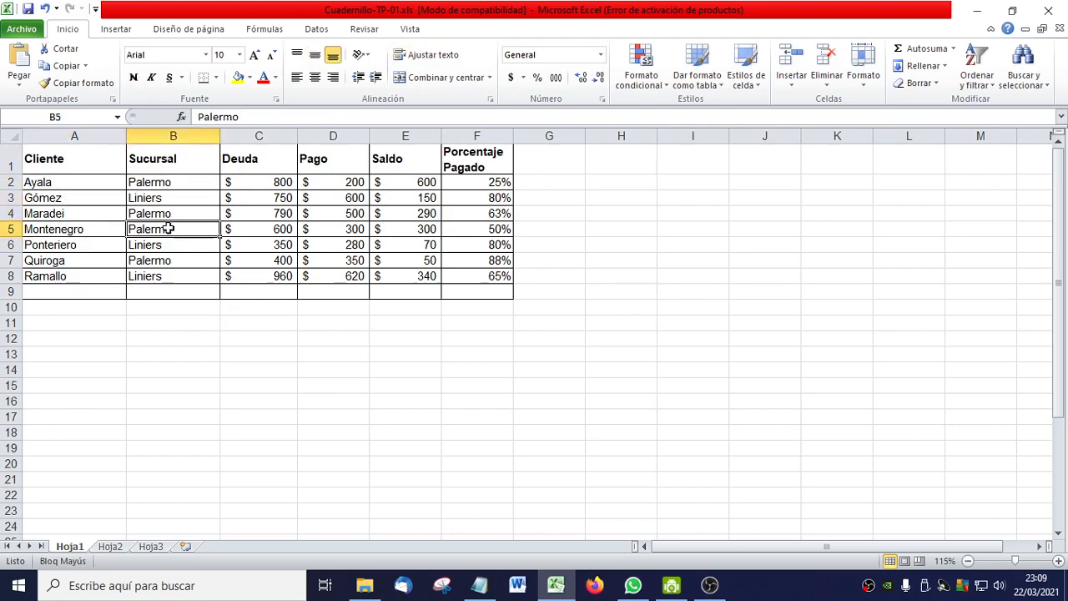
click(167, 261)
click(163, 280)
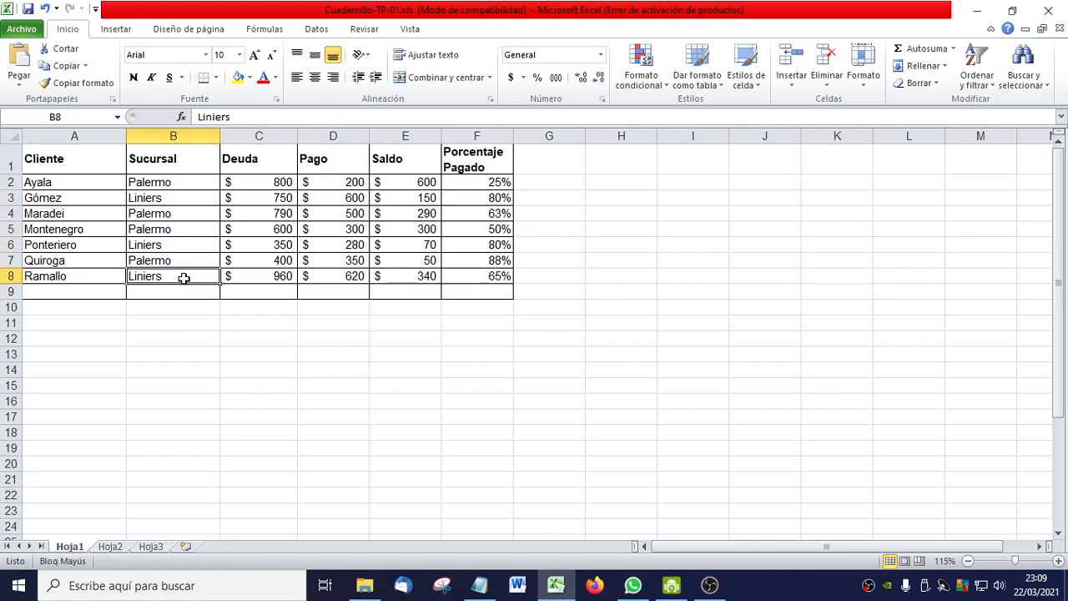
Step: Examine the Deuda, Pago, Saldo and Porcentaje Pagado columns, including the formulas in E2 and F2
click(268, 160)
click(273, 185)
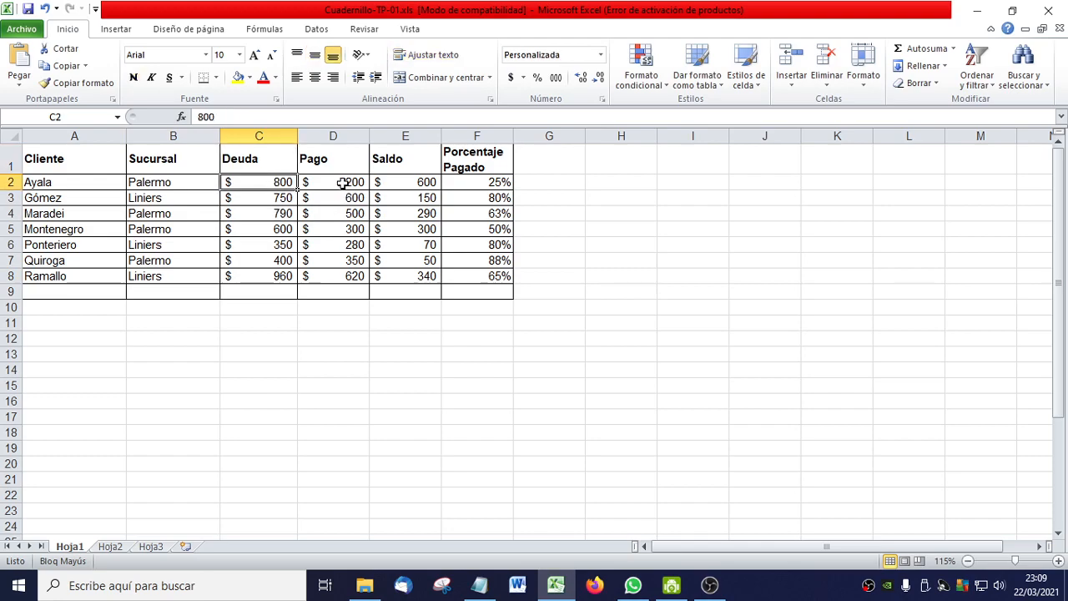
click(337, 162)
click(351, 184)
click(405, 182)
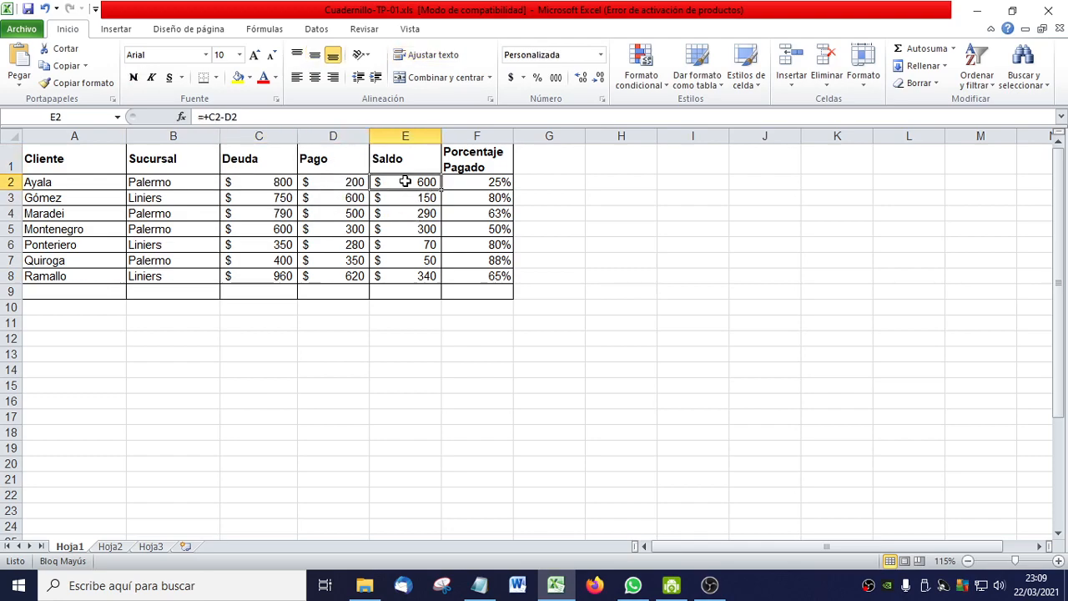
click(493, 159)
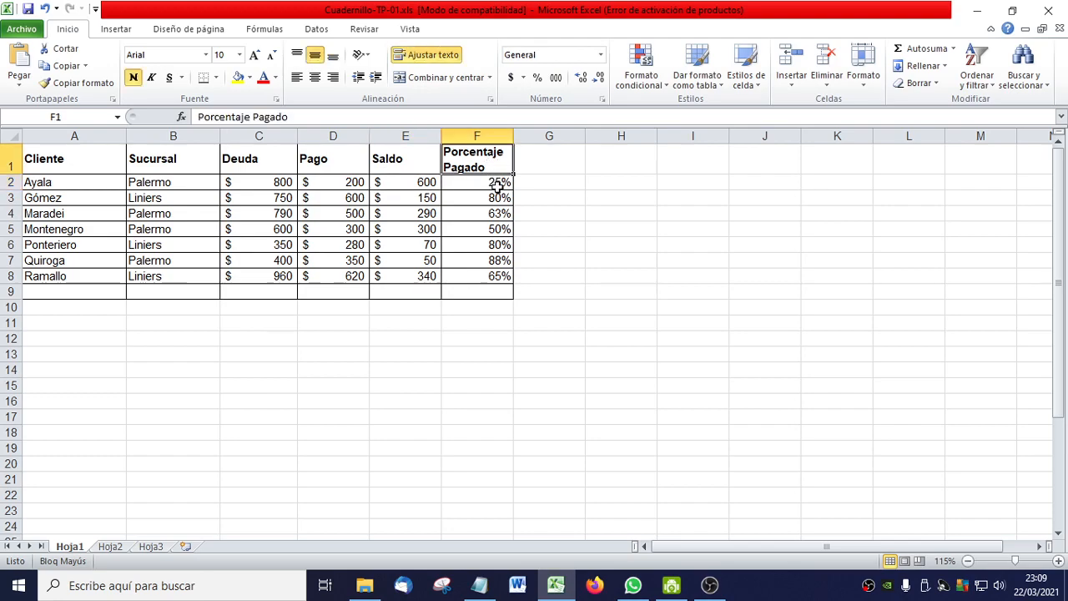
click(497, 185)
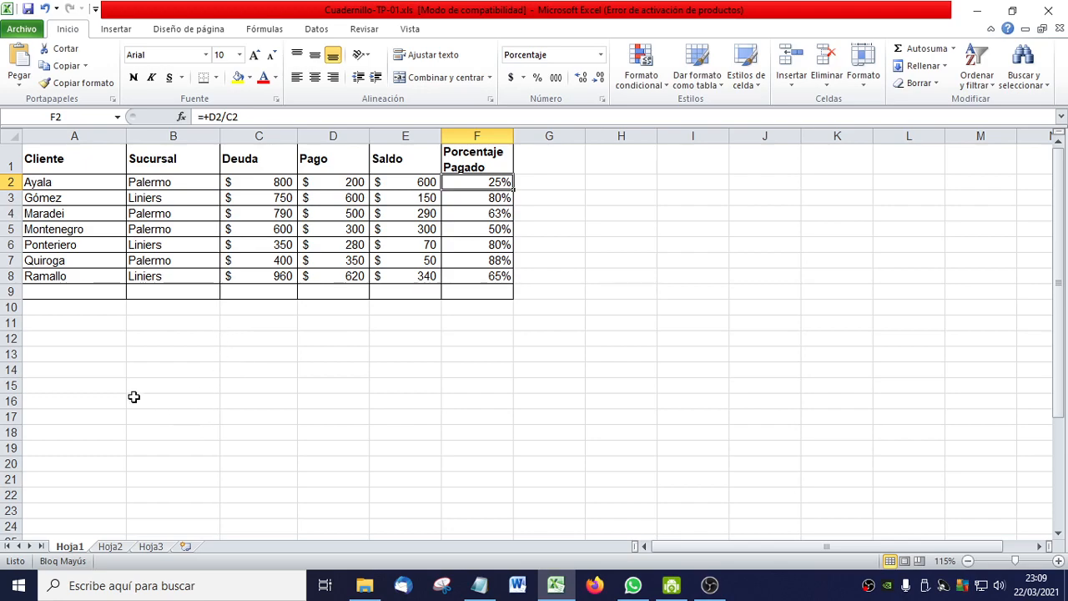
click(309, 372)
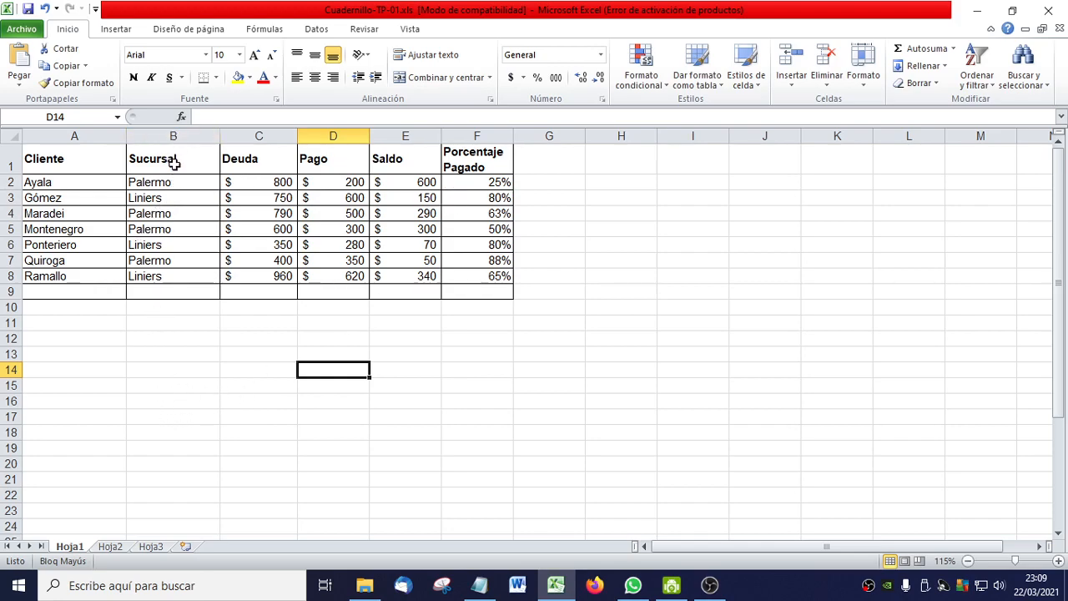
Step: Clear the contents of the Sucursal column in cells B1 to B9, leaving the cells in place
drag(167, 159, 165, 288)
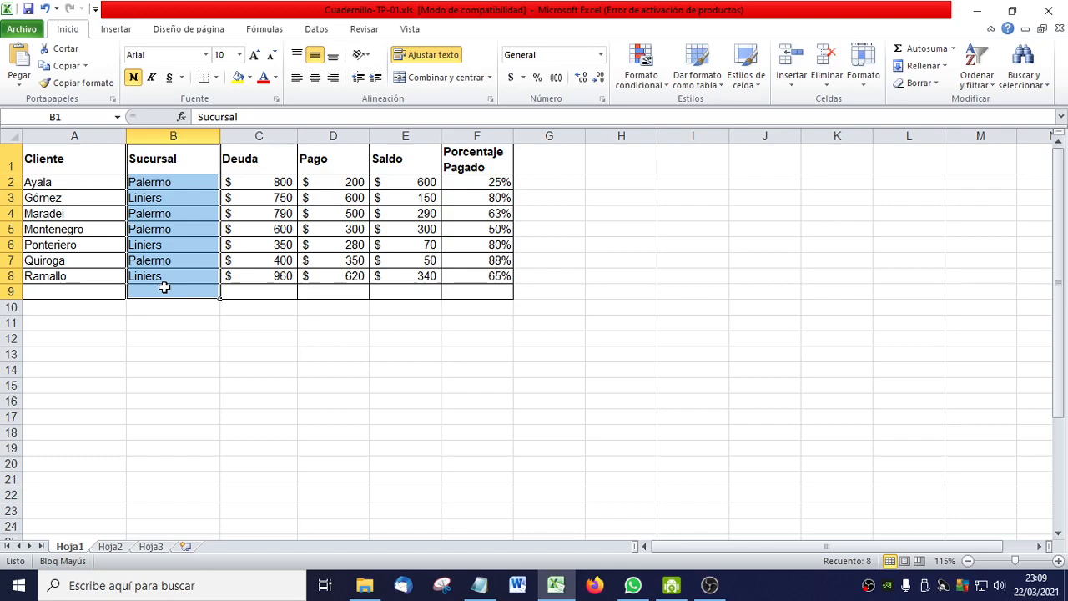
key(Delete)
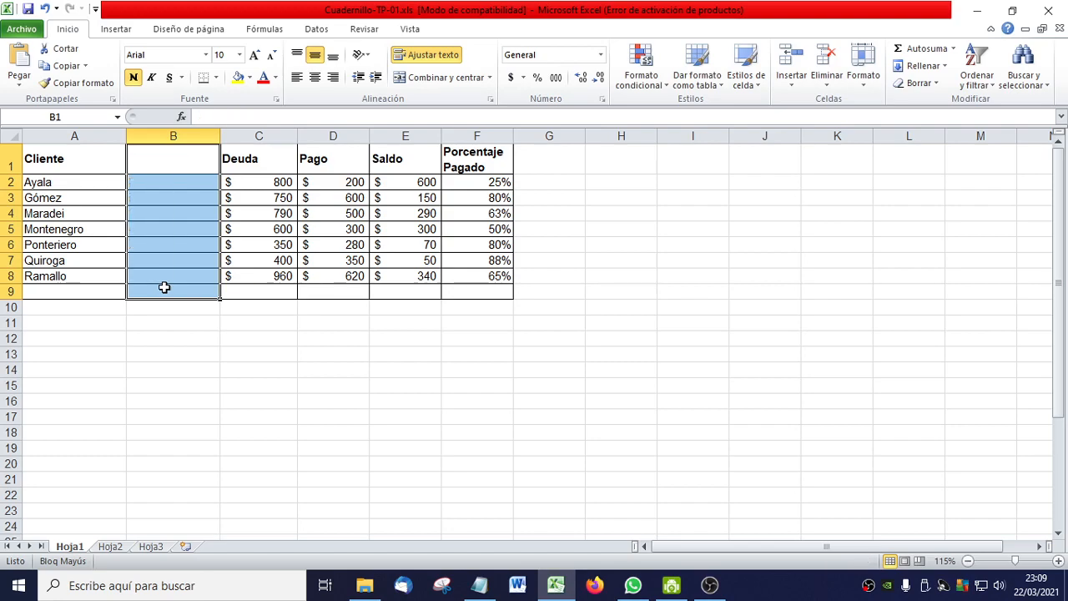
click(157, 354)
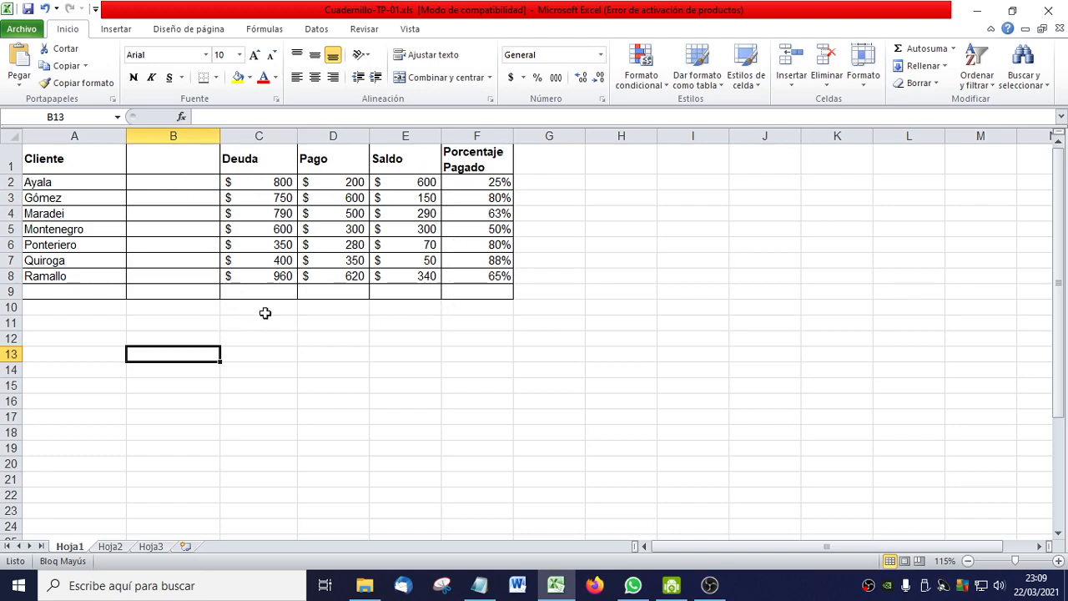
Step: Hide the emptied column B between the Cliente and Deuda columns
click(177, 137)
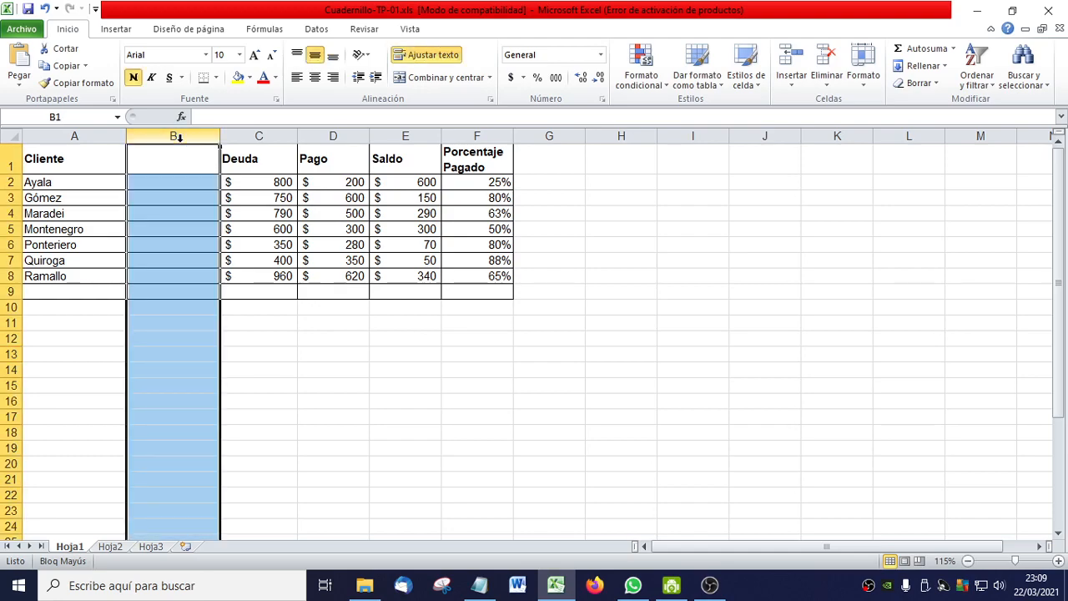
right_click(177, 137)
click(172, 137)
right_click(171, 138)
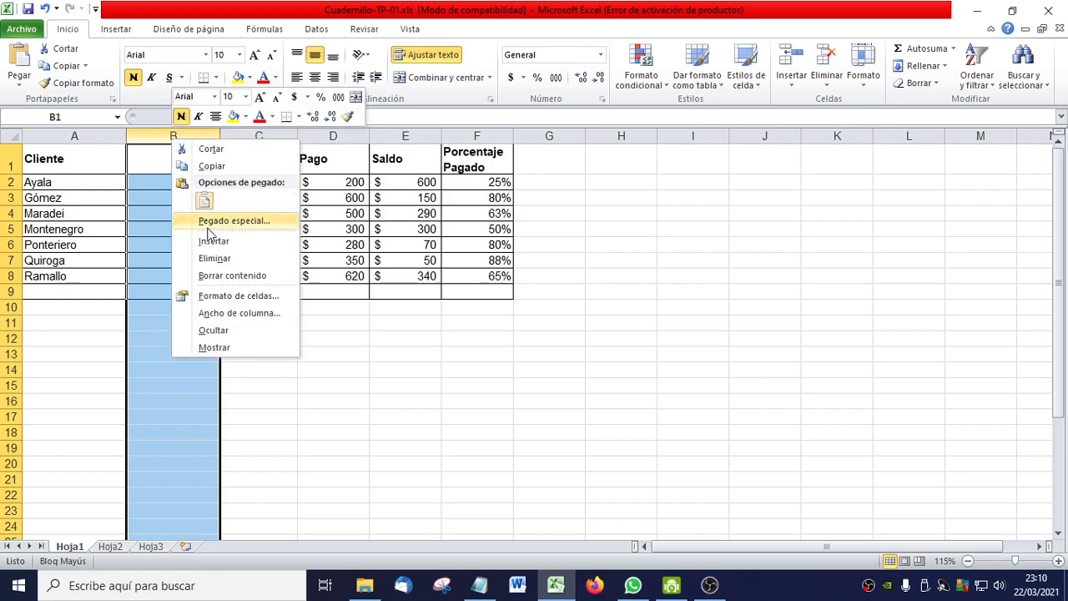
click(242, 334)
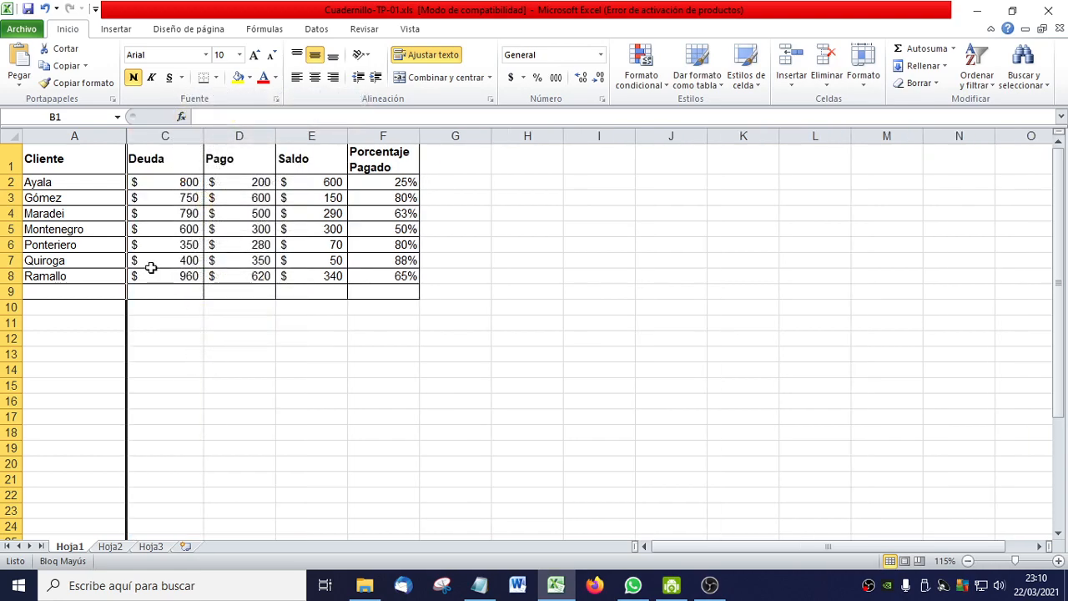
click(196, 350)
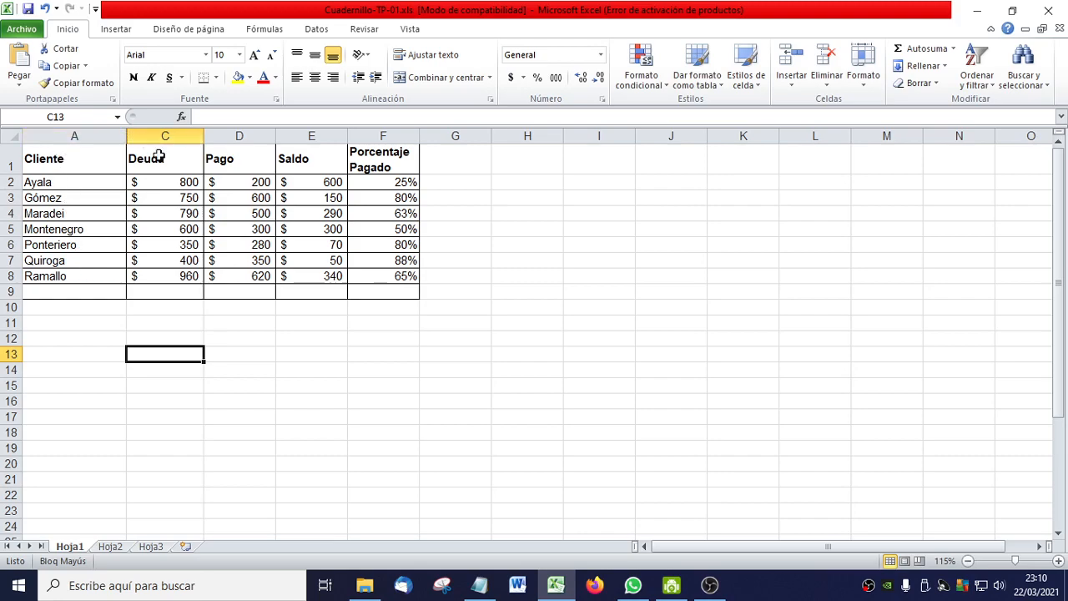
Step: Unhide column B using a selection of columns A through D
click(73, 136)
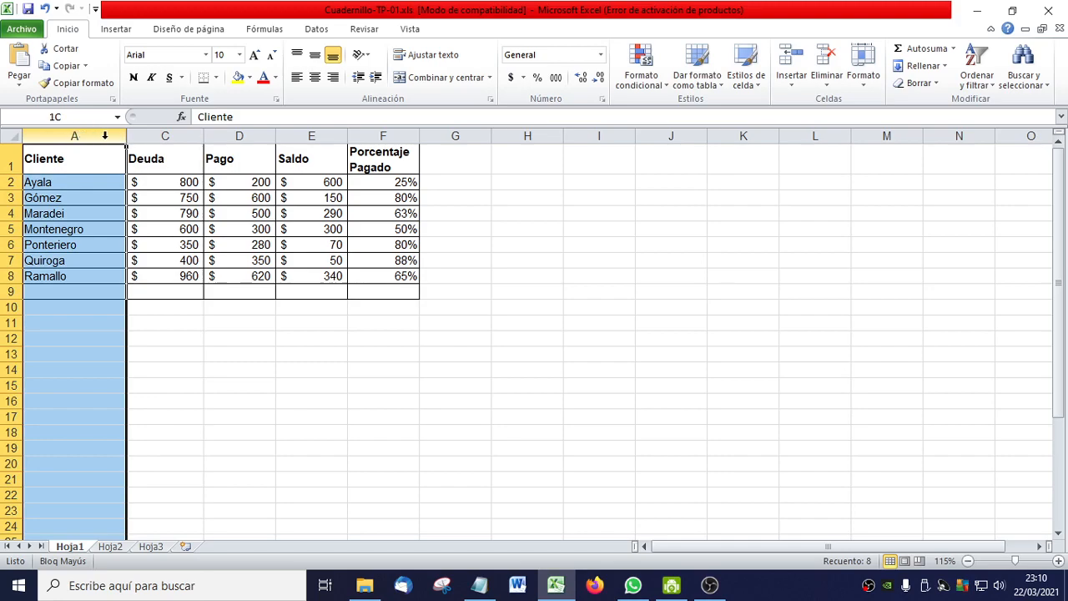
drag(123, 144, 240, 137)
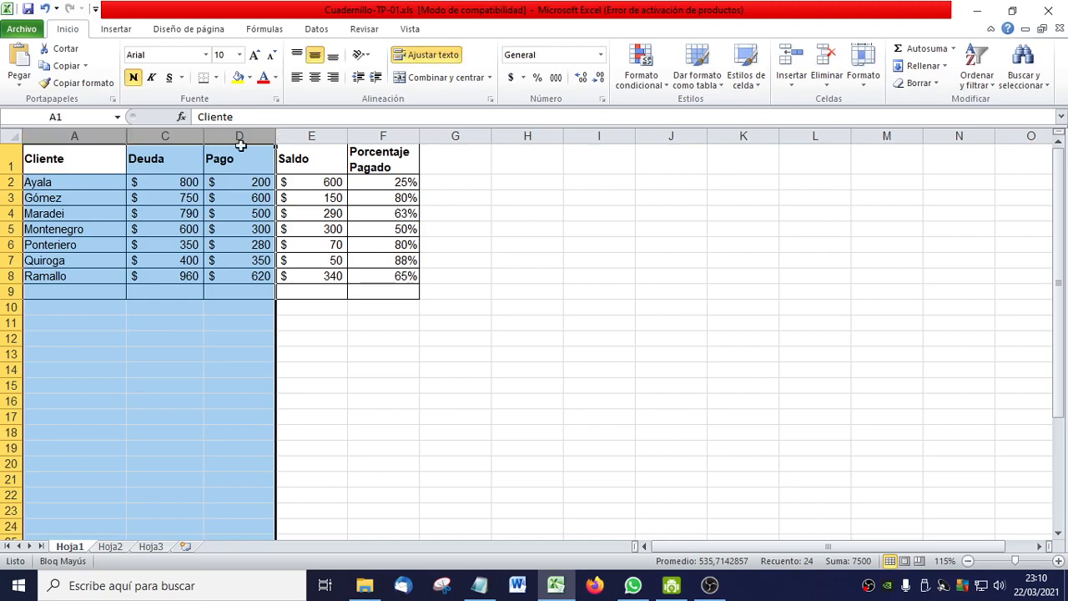
right_click(151, 133)
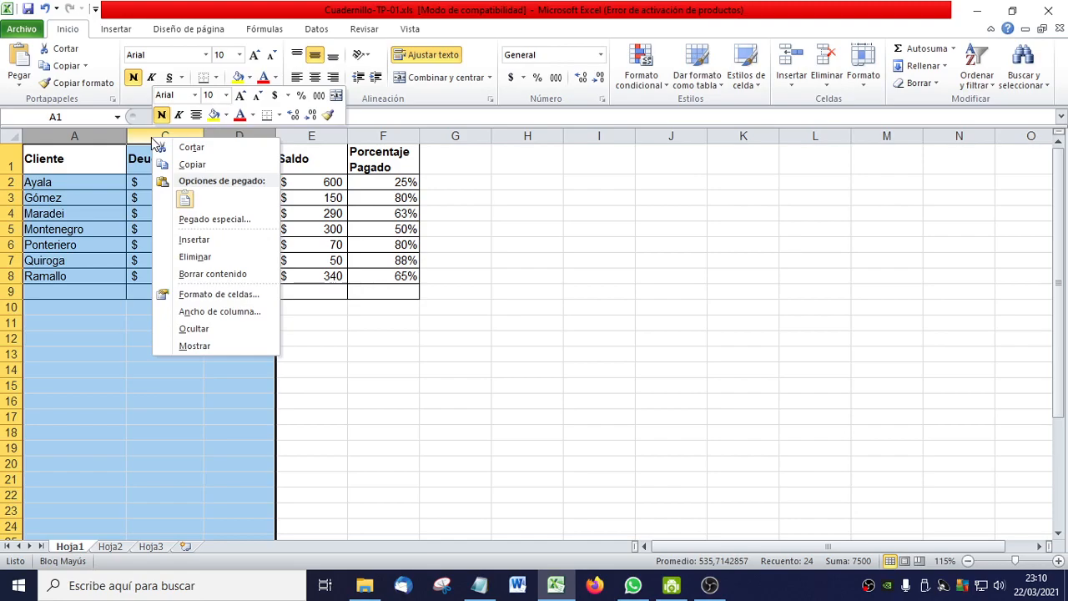
click(213, 350)
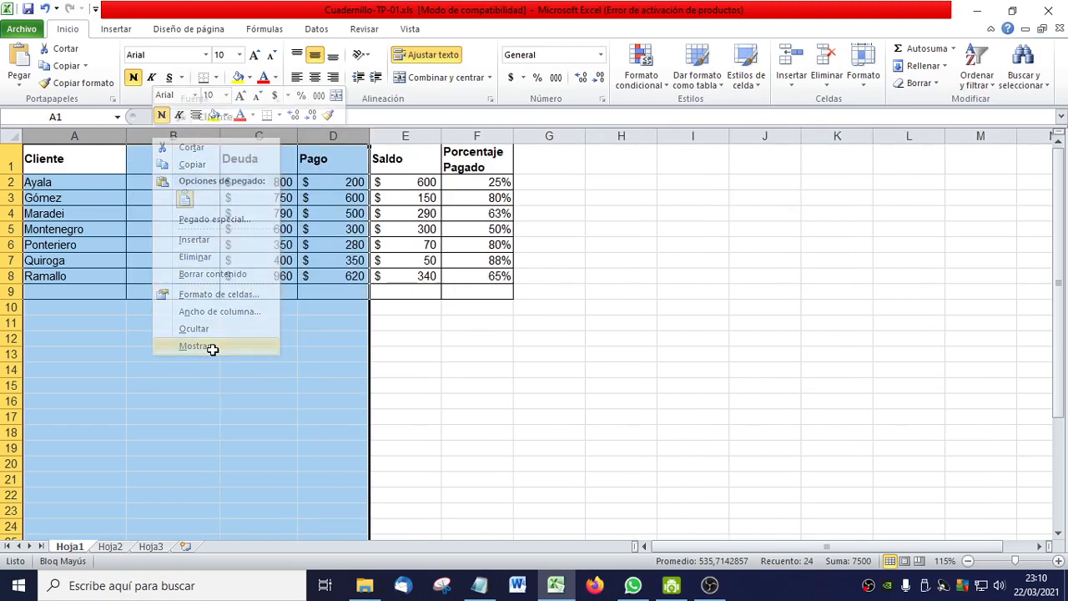
click(180, 416)
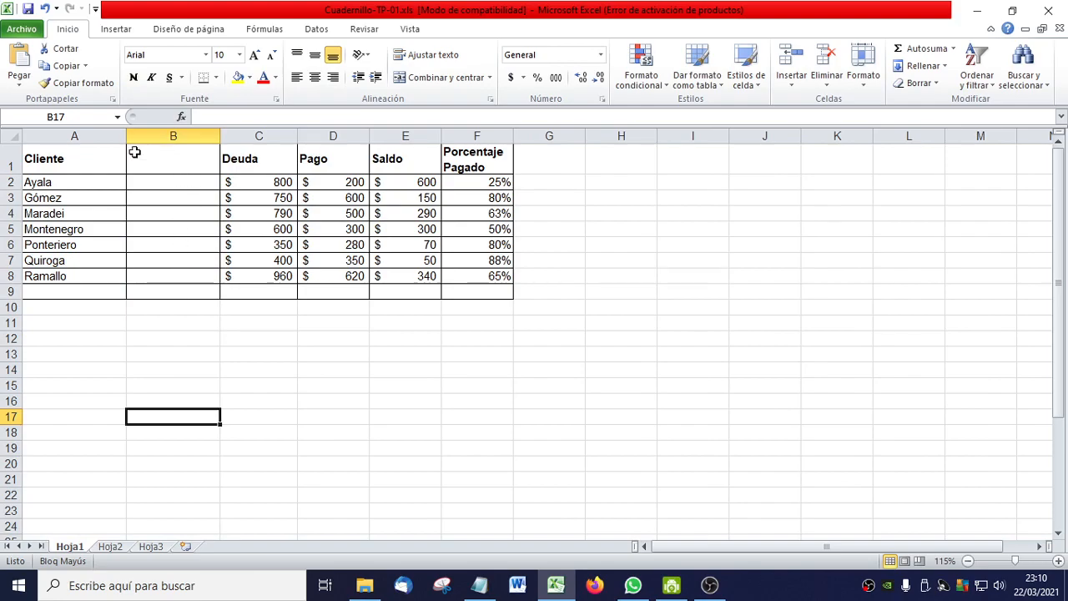
Step: Undo the unhiding, the hiding and the content clearing of column B to restore the Sucursal data
click(44, 8)
click(44, 9)
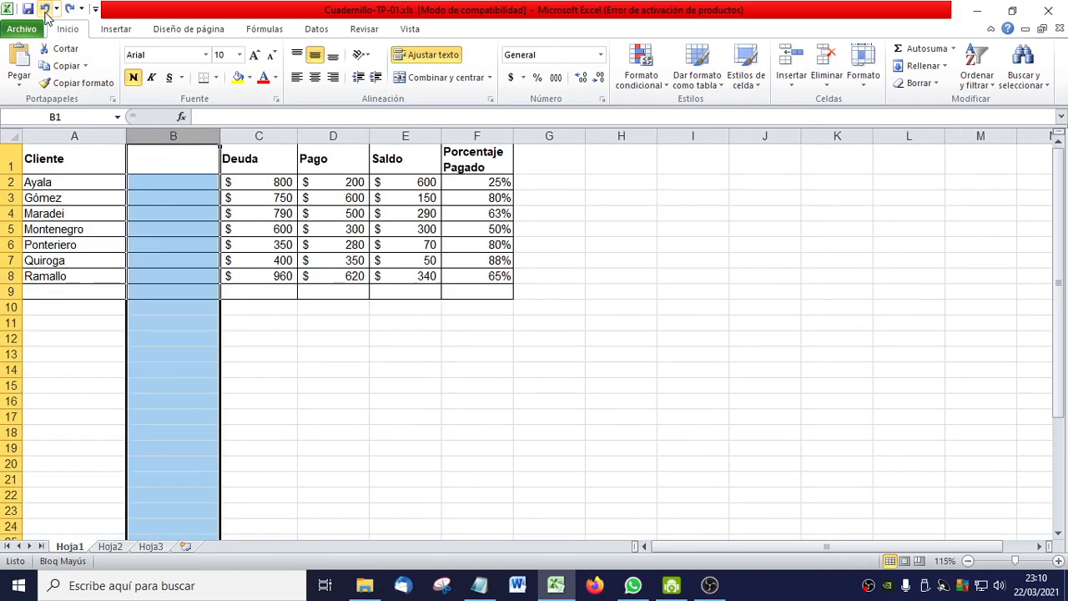
click(44, 8)
click(252, 406)
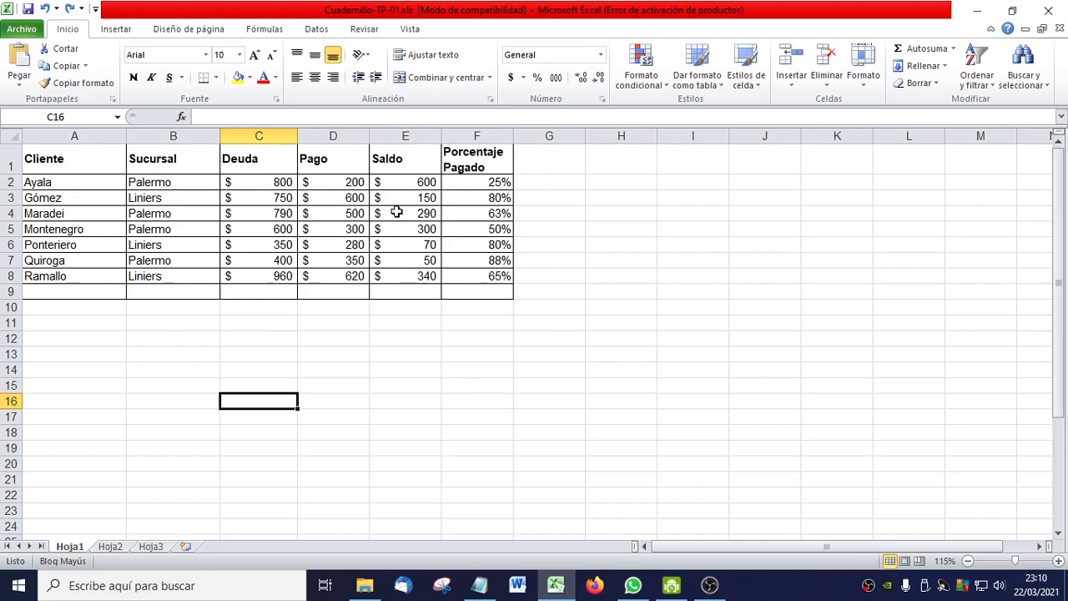
Step: Examine the Saldo and Porcentaje Pagado formulas in row 2 and the Deuda and Pago cells they reference
click(409, 184)
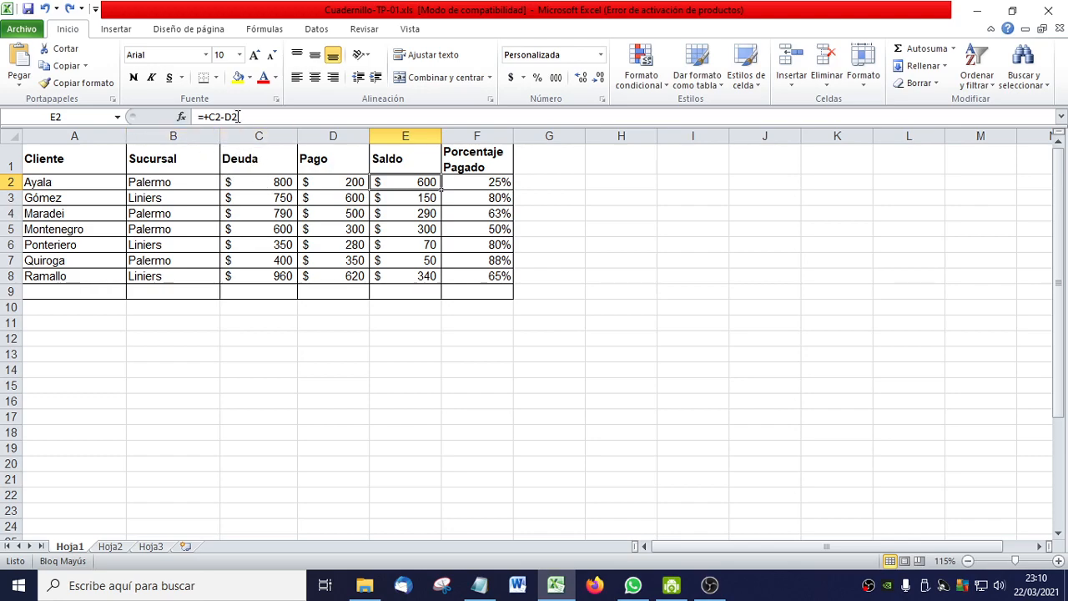
click(484, 185)
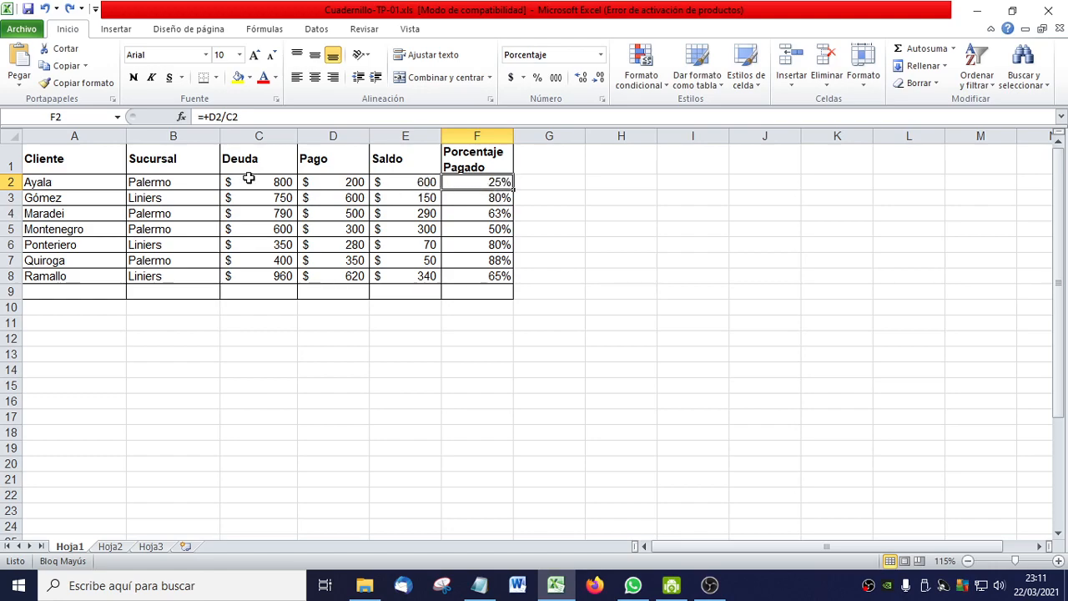
click(355, 183)
click(284, 182)
click(353, 183)
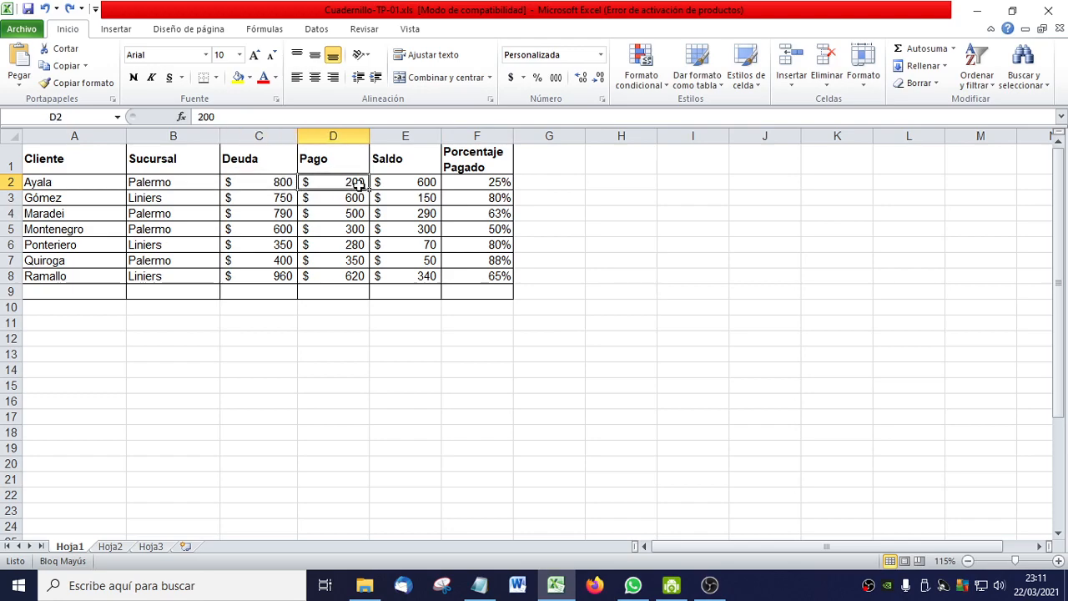
click(490, 187)
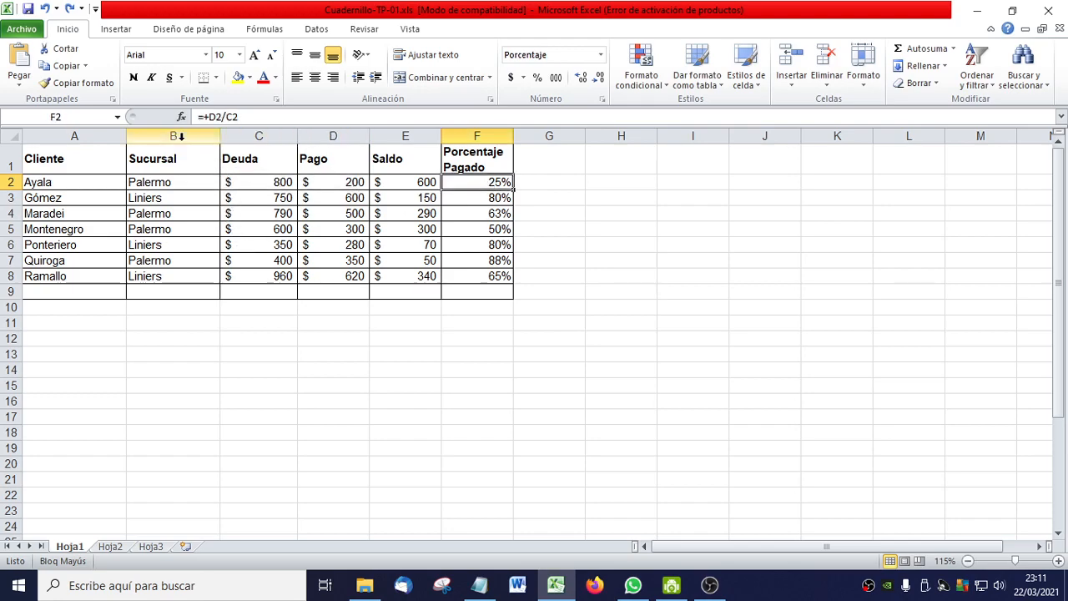
click(281, 184)
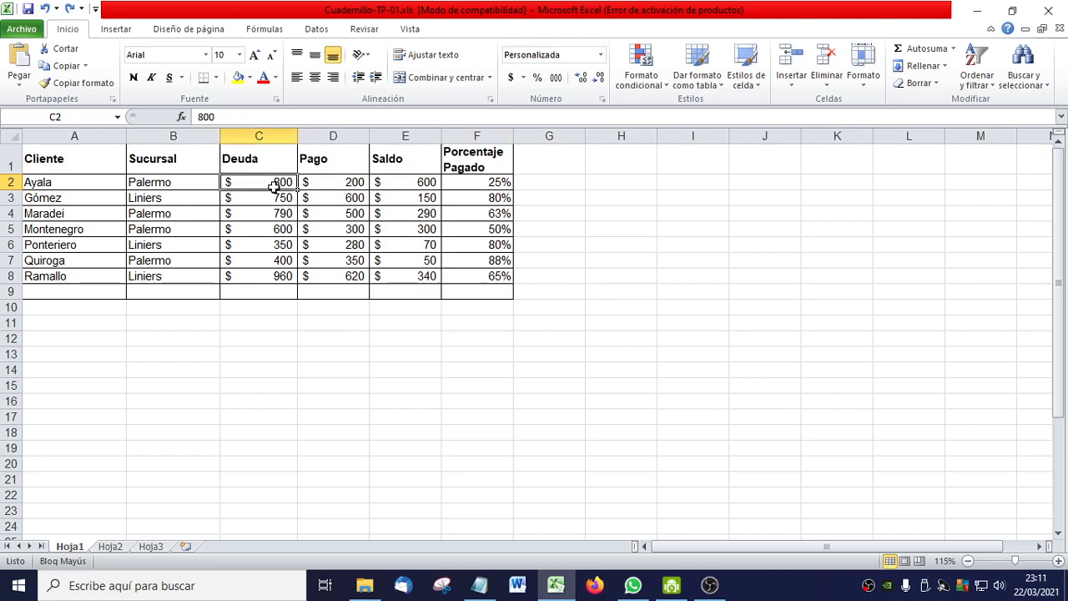
click(353, 184)
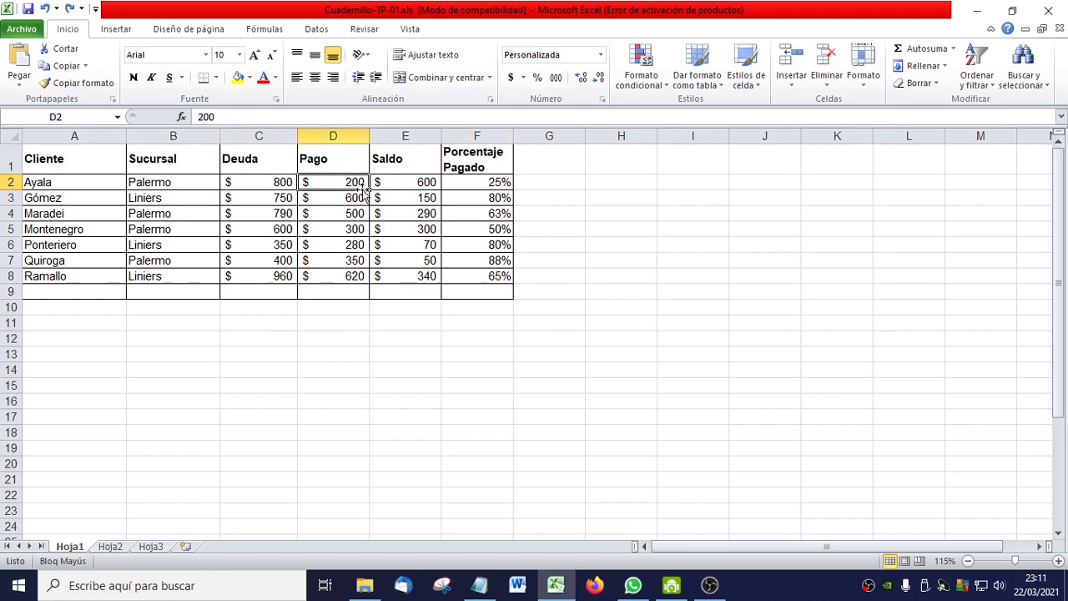
click(399, 182)
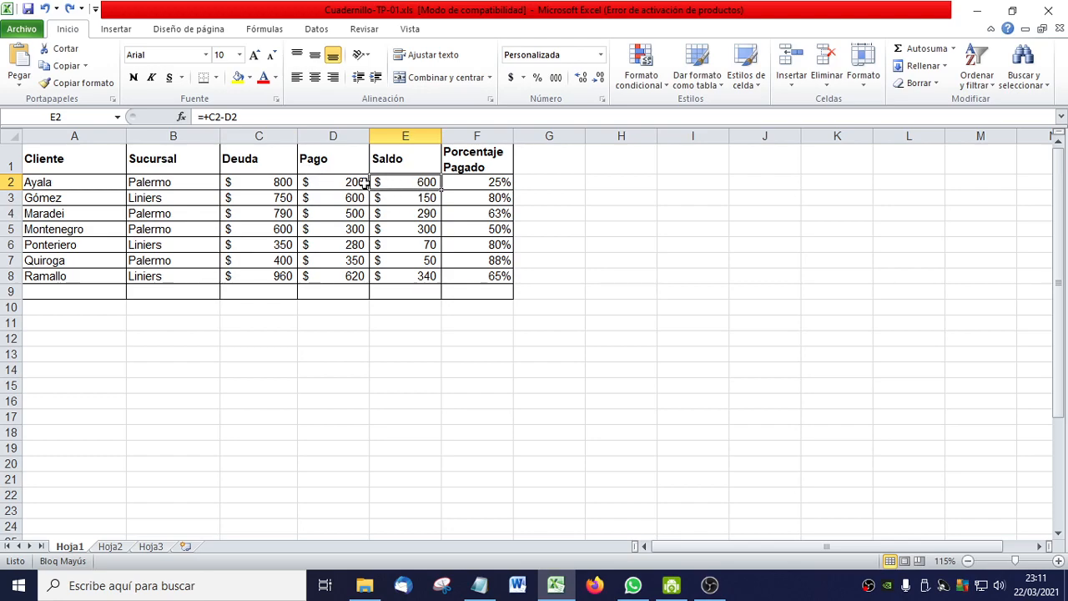
Step: Delete the entire Sucursal column from Hoja1 and check the Saldo formula in D2
click(185, 138)
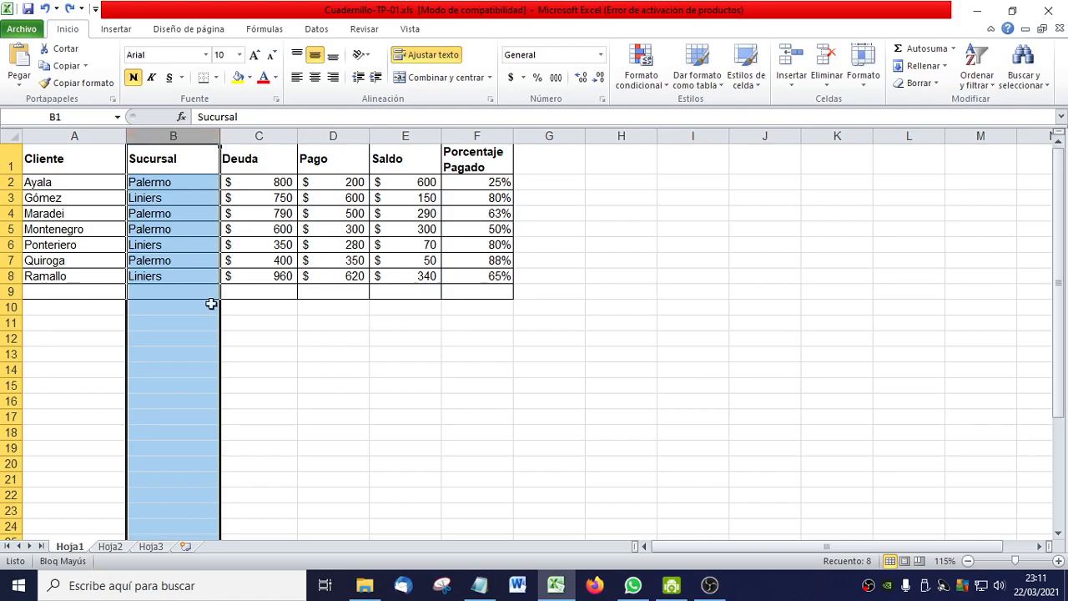
scroll(206, 334, down, 10)
scroll(206, 333, down, 12)
scroll(203, 334, up, 11)
right_click(165, 136)
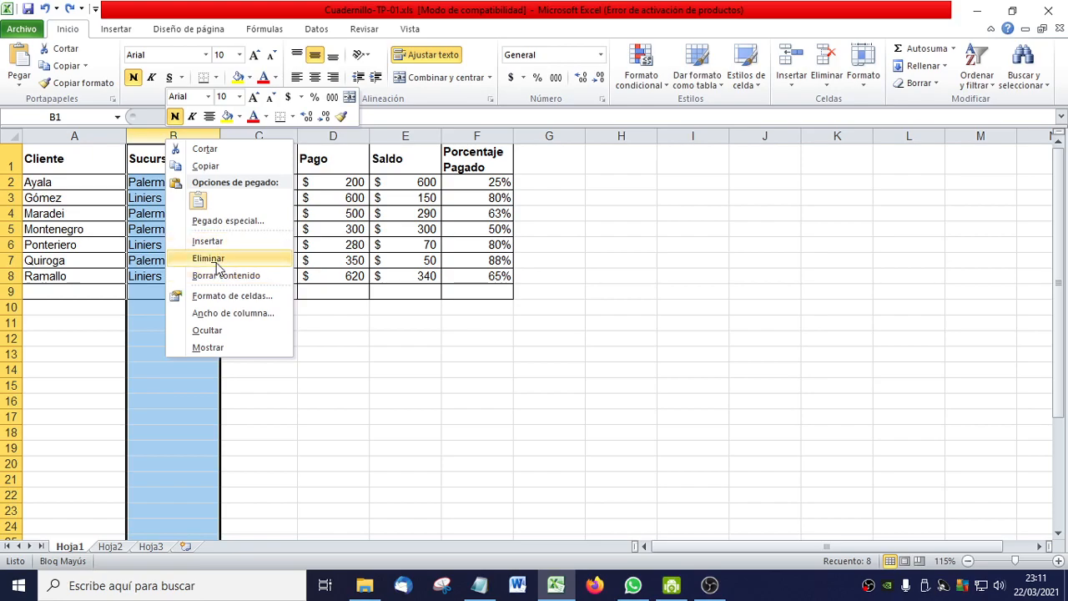
click(211, 259)
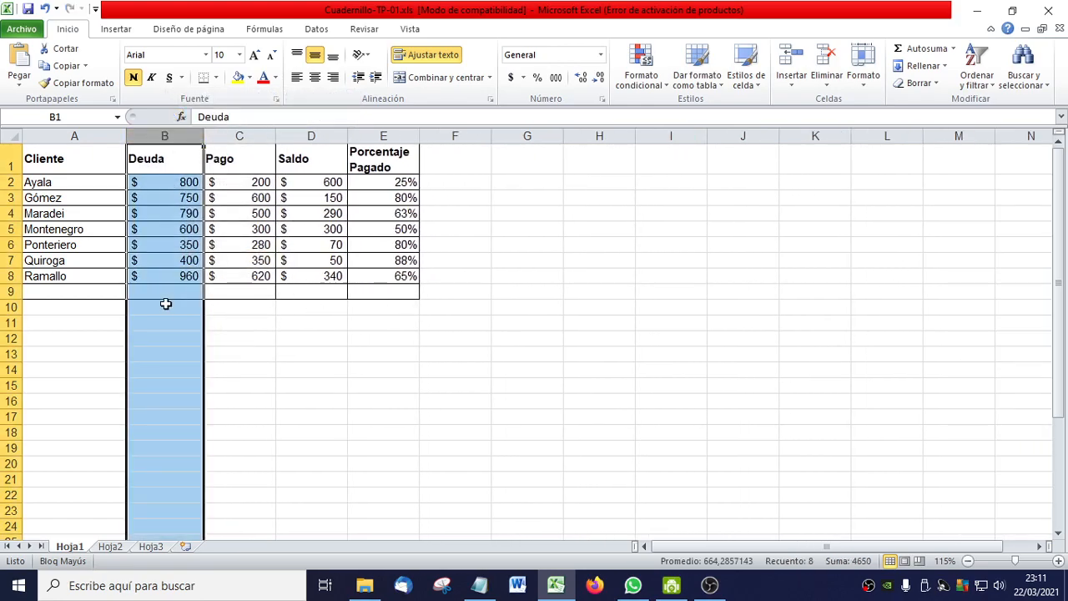
click(154, 255)
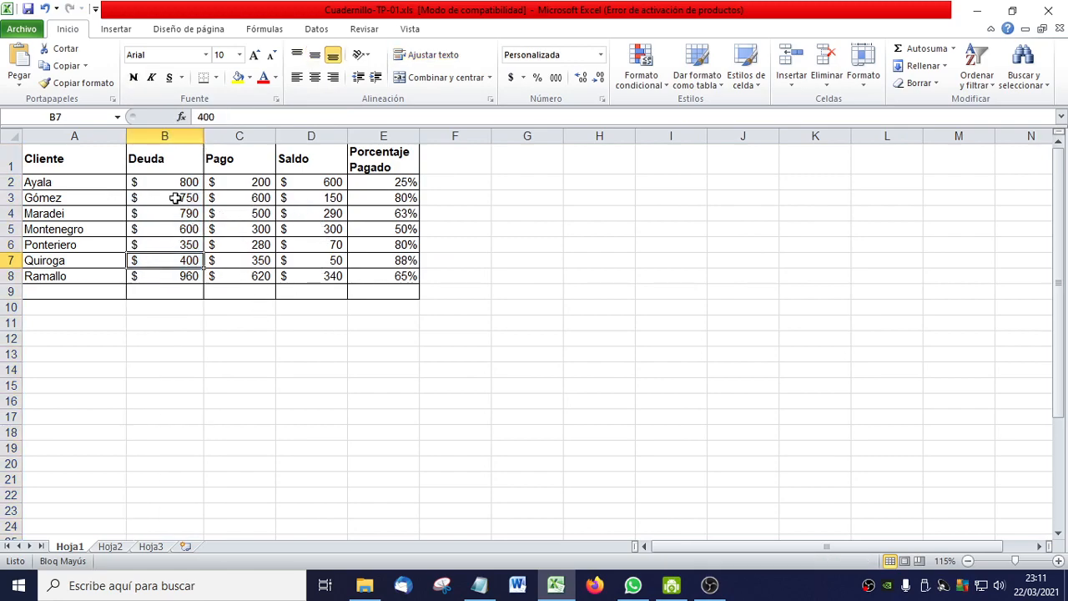
click(305, 186)
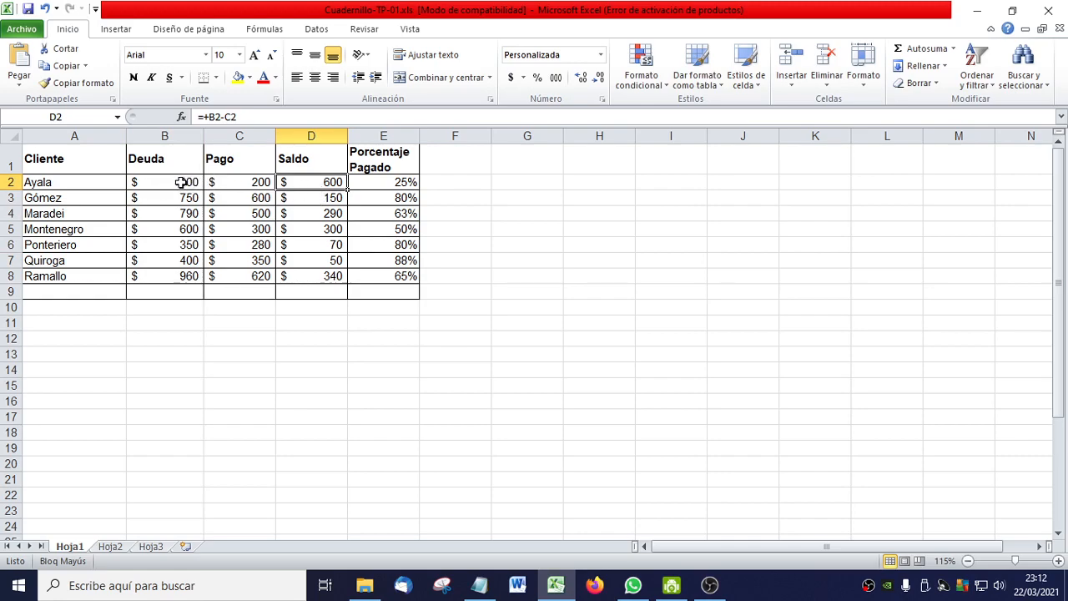
Step: Check the Porcentaje Pagado formula in E2 and undo the deletion of the Sucursal column
click(382, 183)
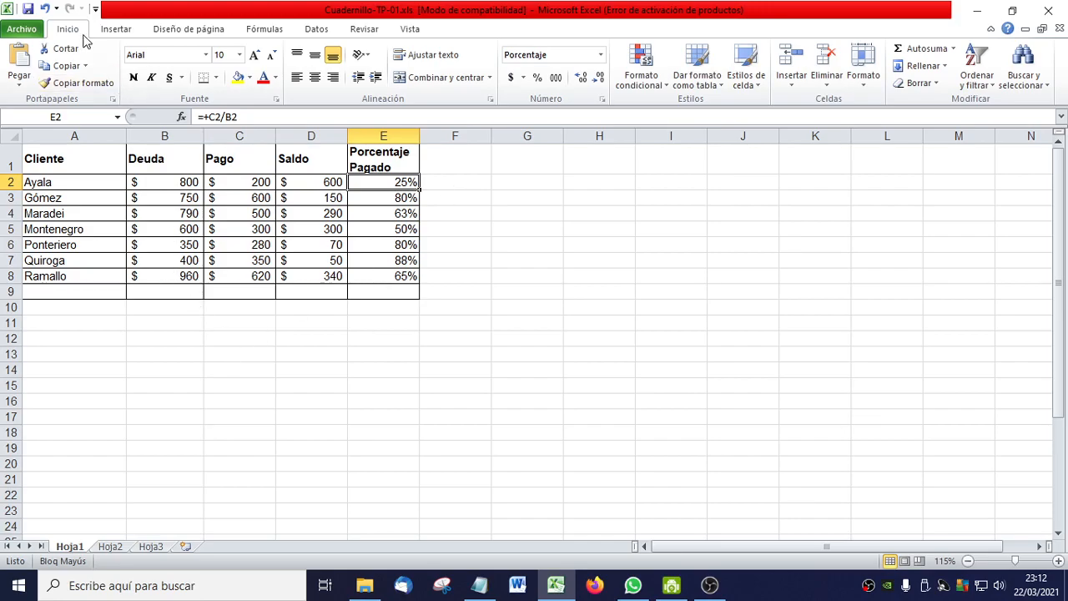
click(45, 8)
click(373, 383)
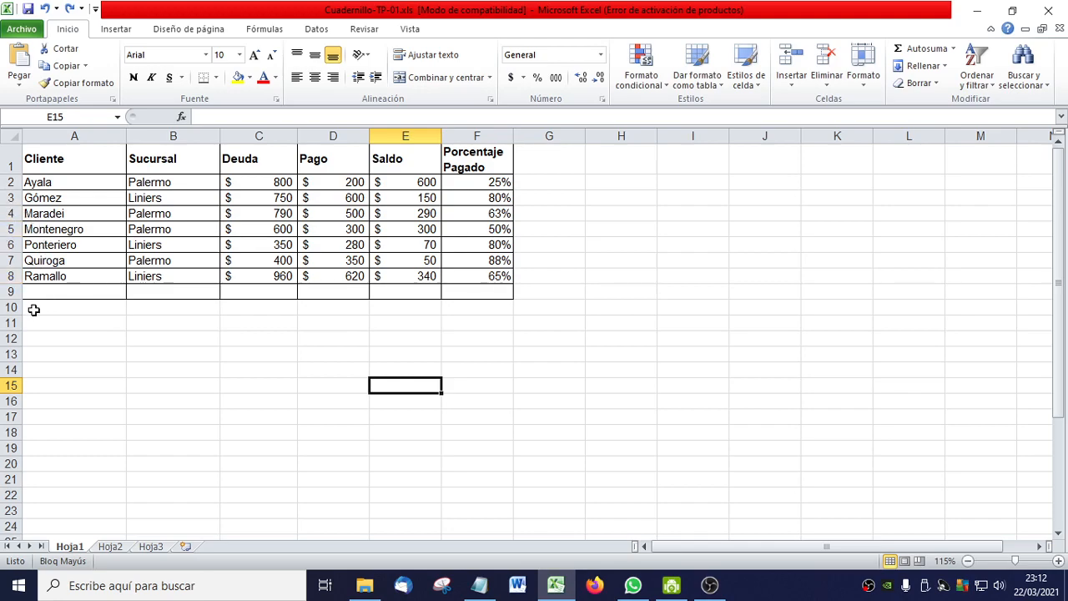
Step: Delete the entire row 6 from the client debt table, and undo that deletion
click(10, 245)
right_click(11, 244)
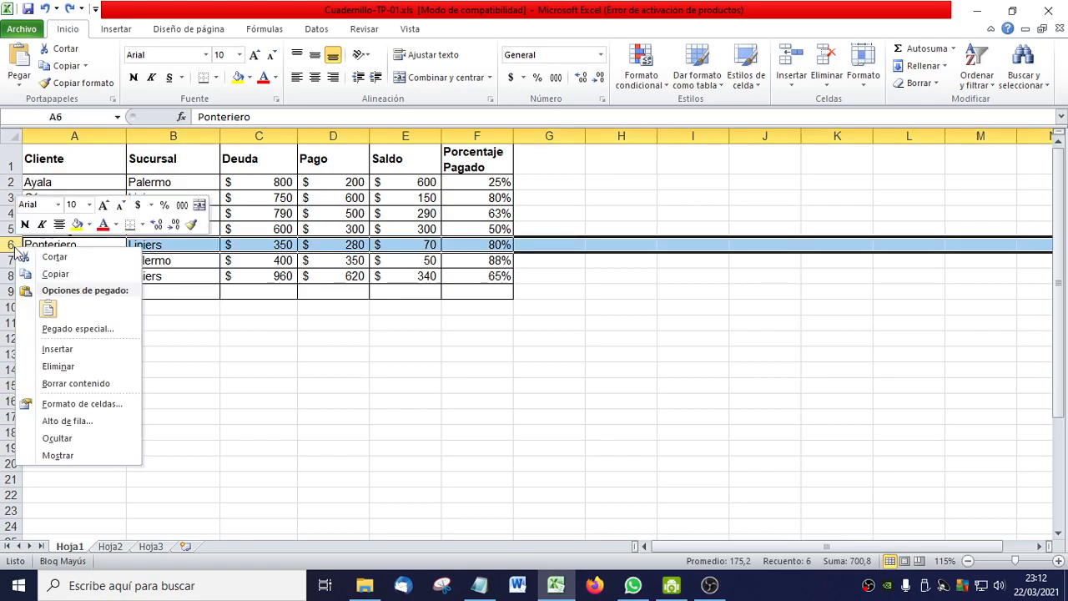
click(72, 366)
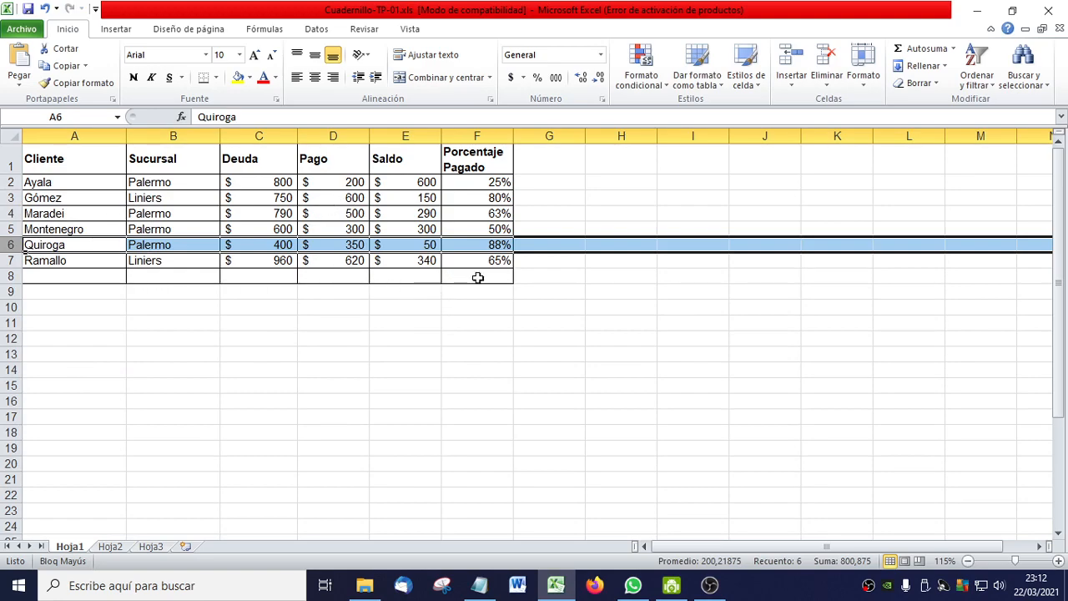
click(408, 276)
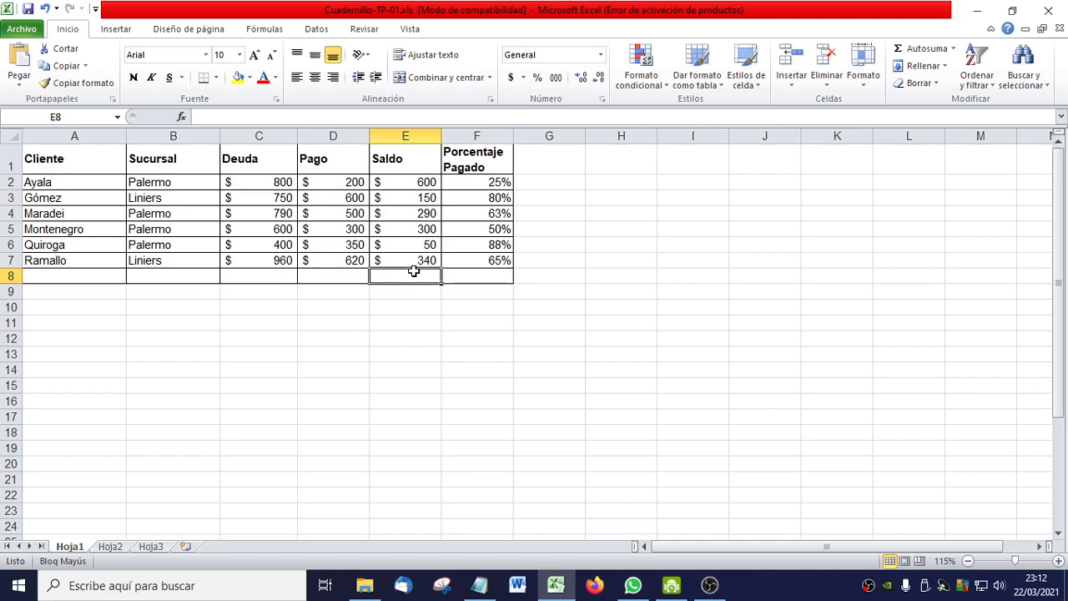
click(44, 9)
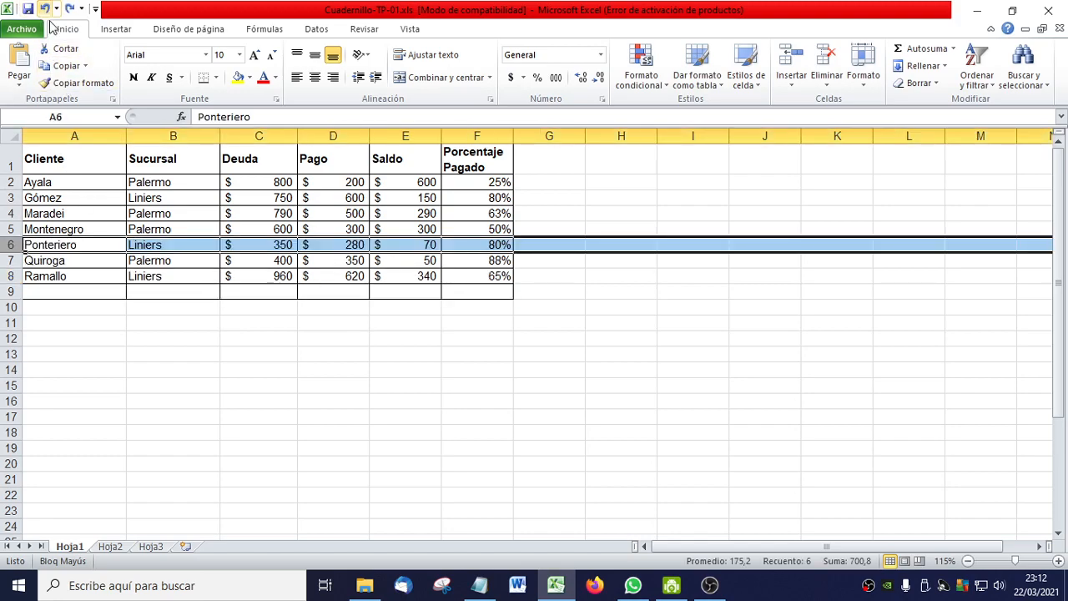
click(415, 290)
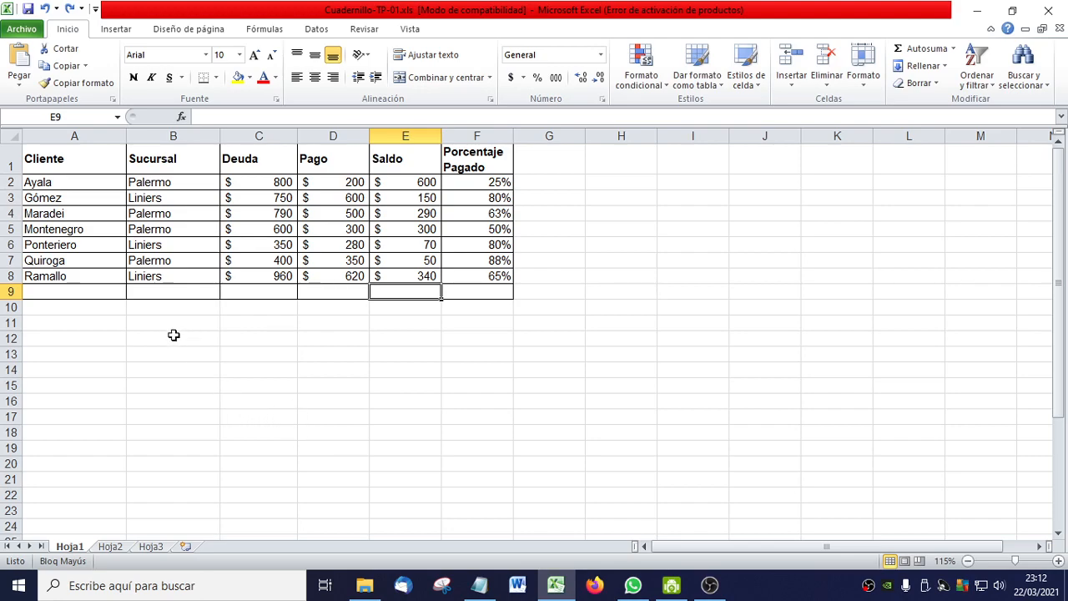
click(175, 201)
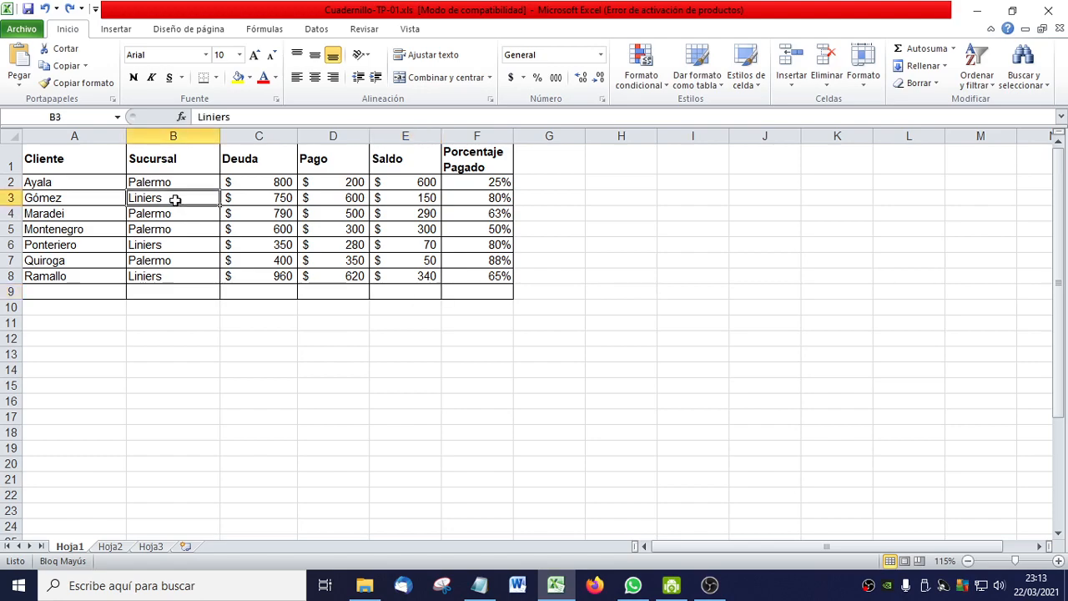
right_click(175, 201)
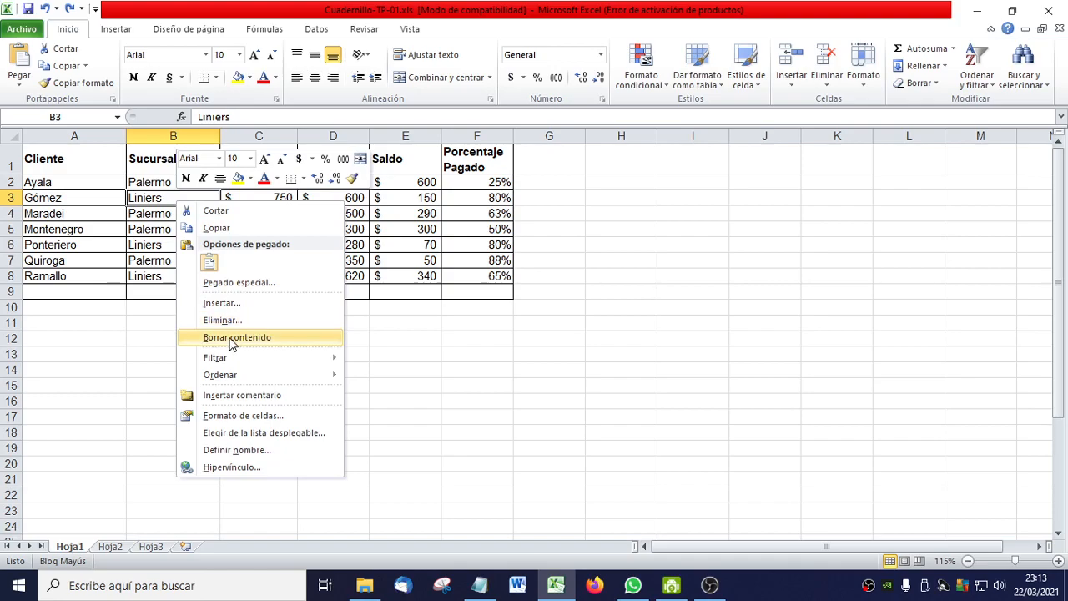
click(8, 197)
click(167, 136)
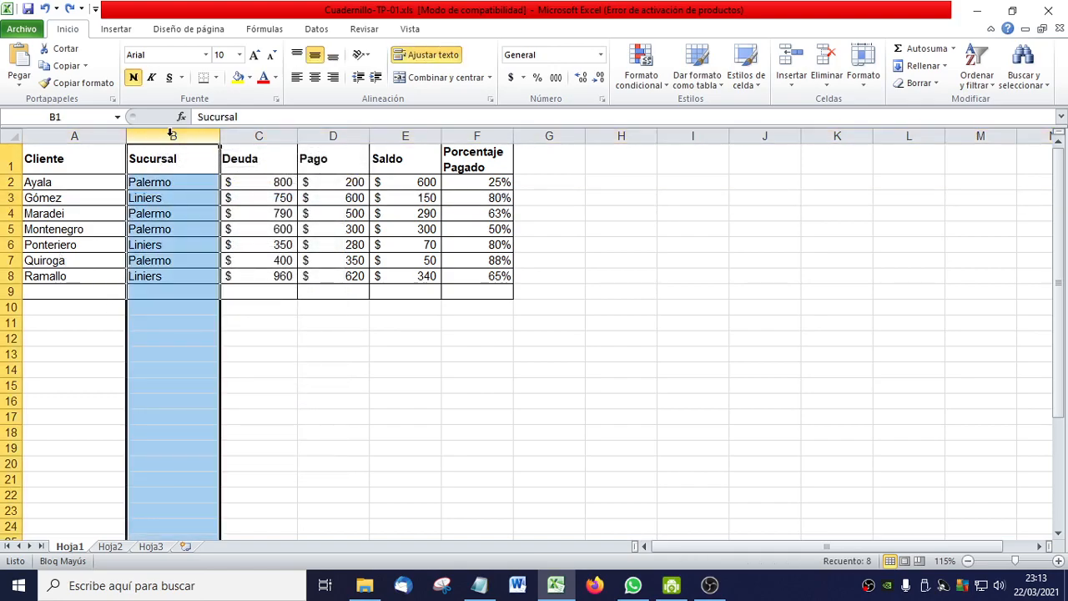
Step: Delete only cell B3 with the option Desplazar las celdas hacia la izquierda, and undo the deletion
click(164, 197)
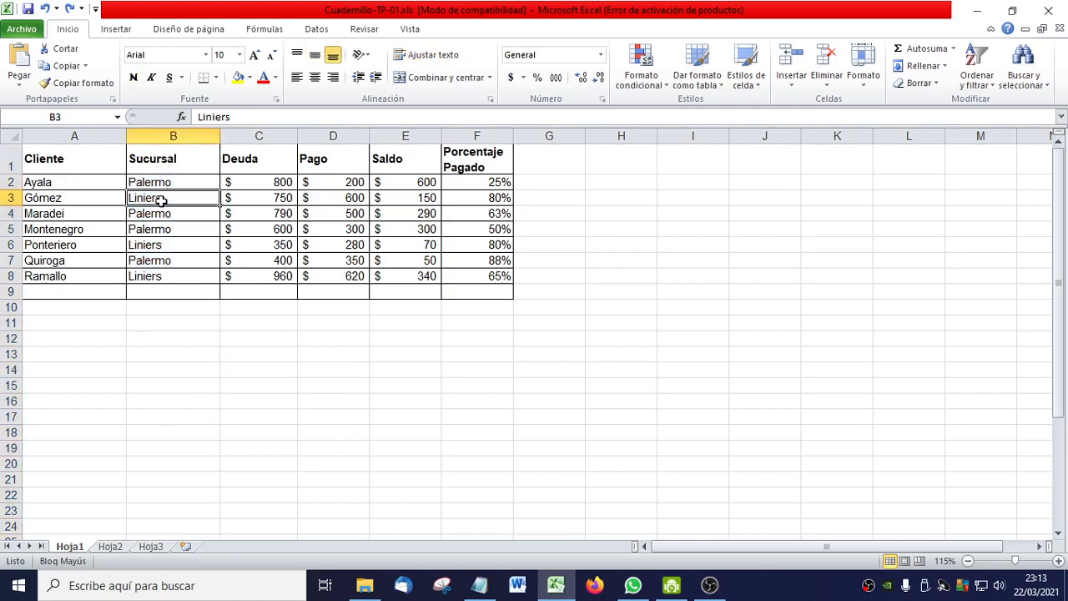
right_click(163, 203)
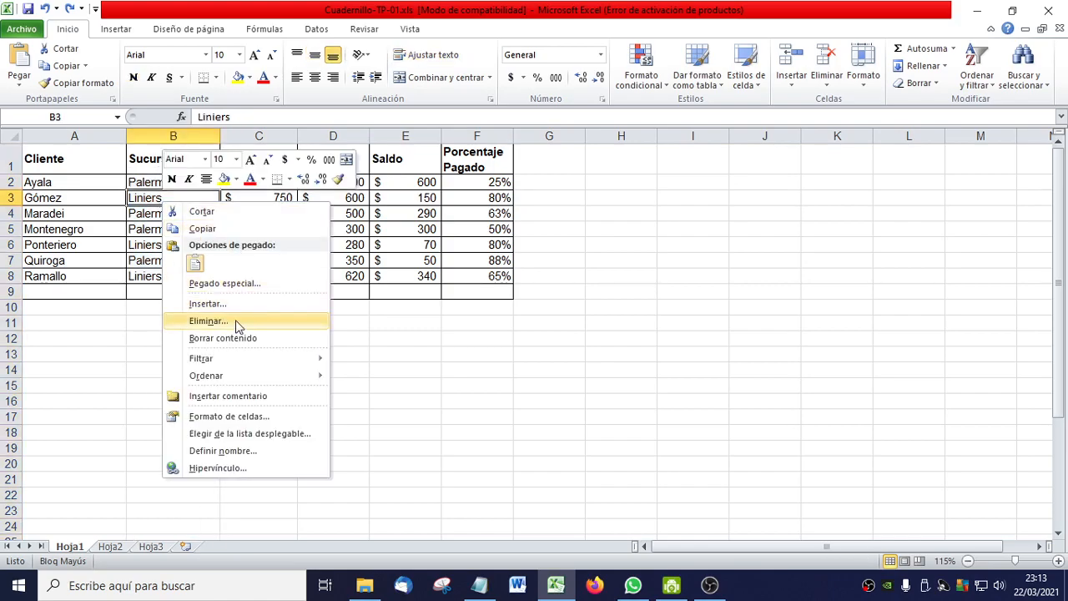
click(217, 322)
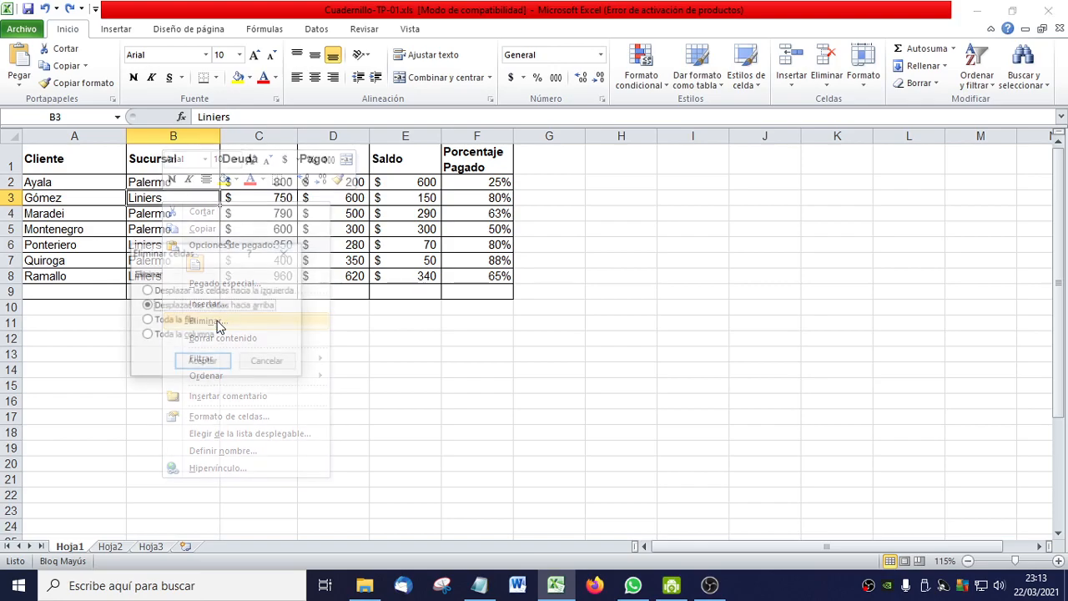
click(181, 323)
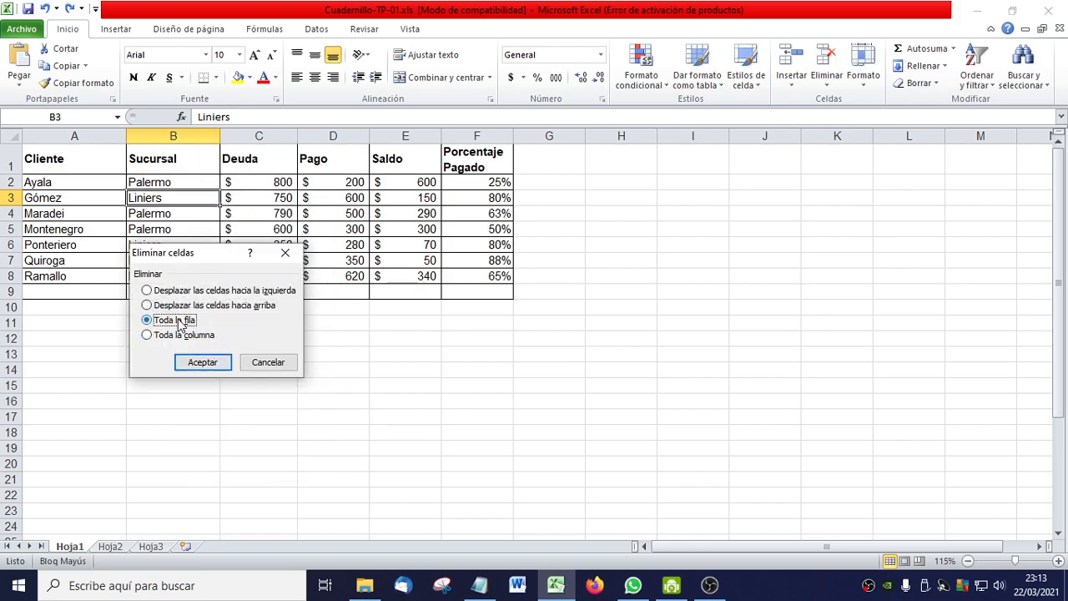
click(179, 338)
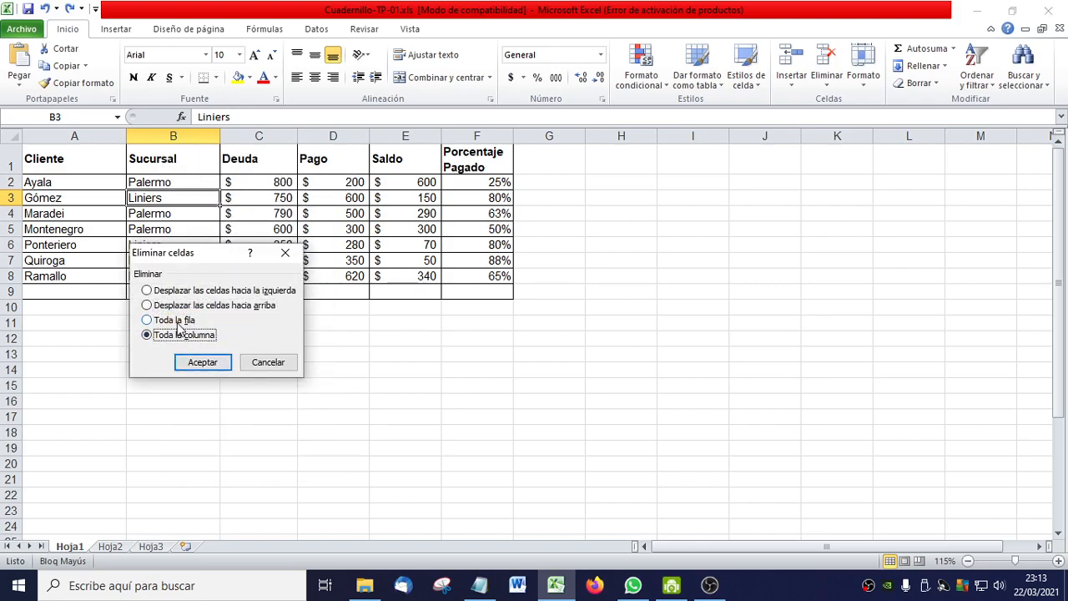
click(189, 294)
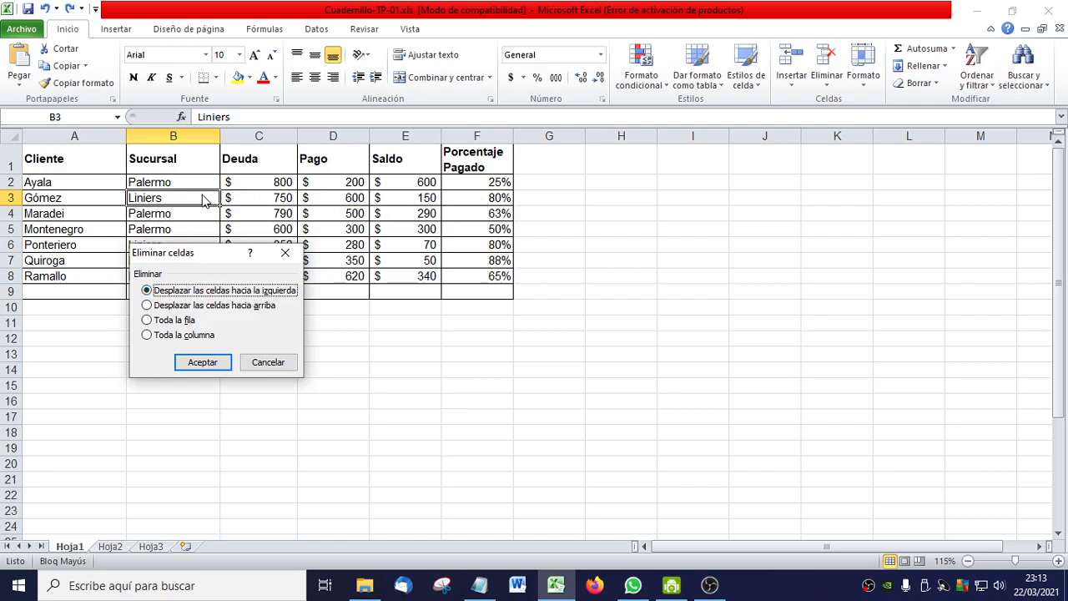
click(209, 370)
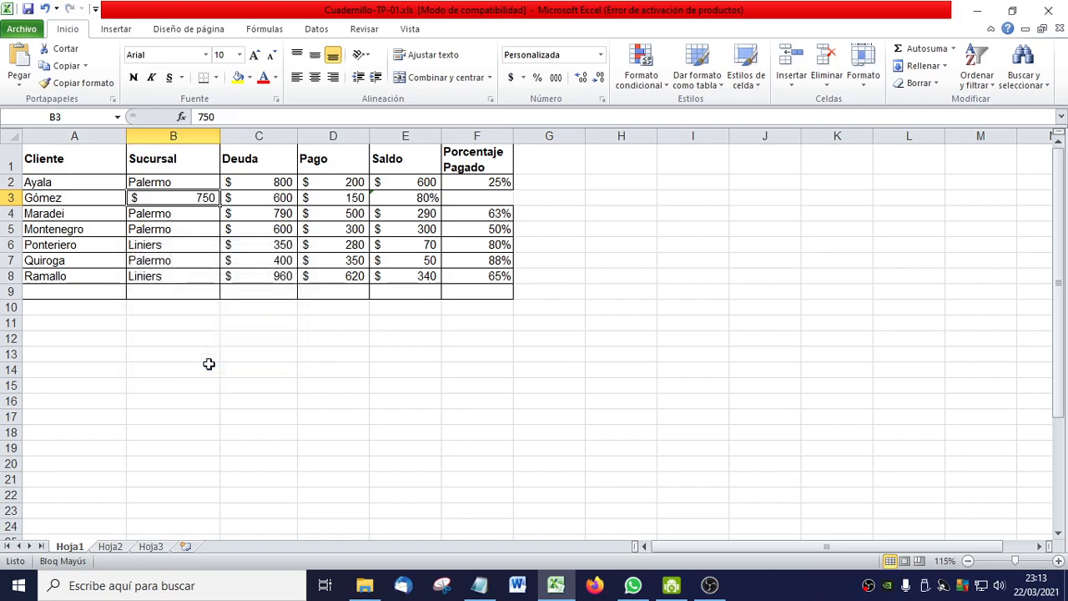
click(473, 198)
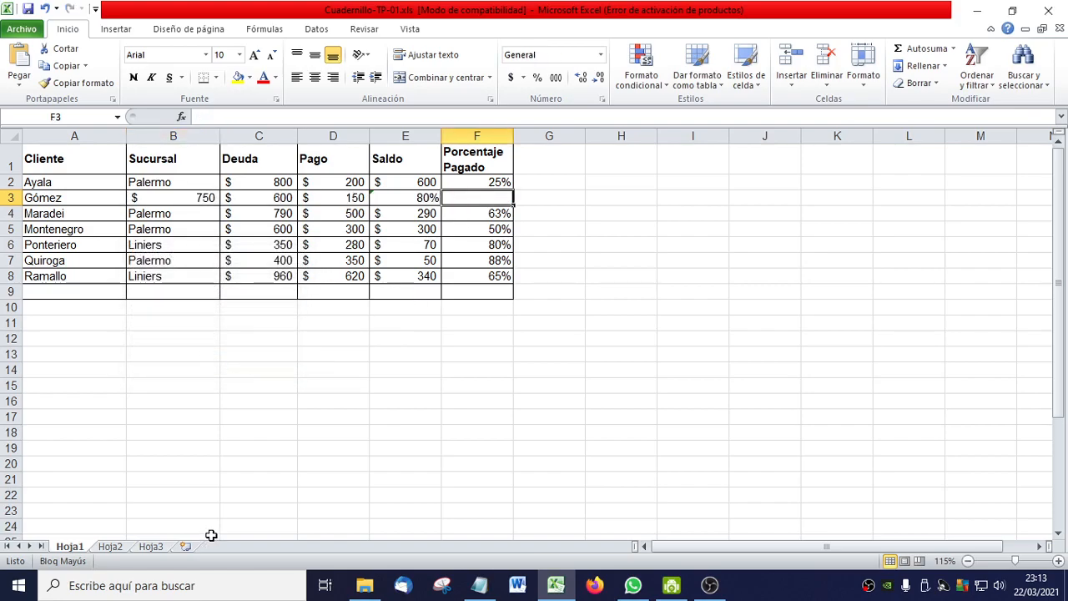
click(45, 9)
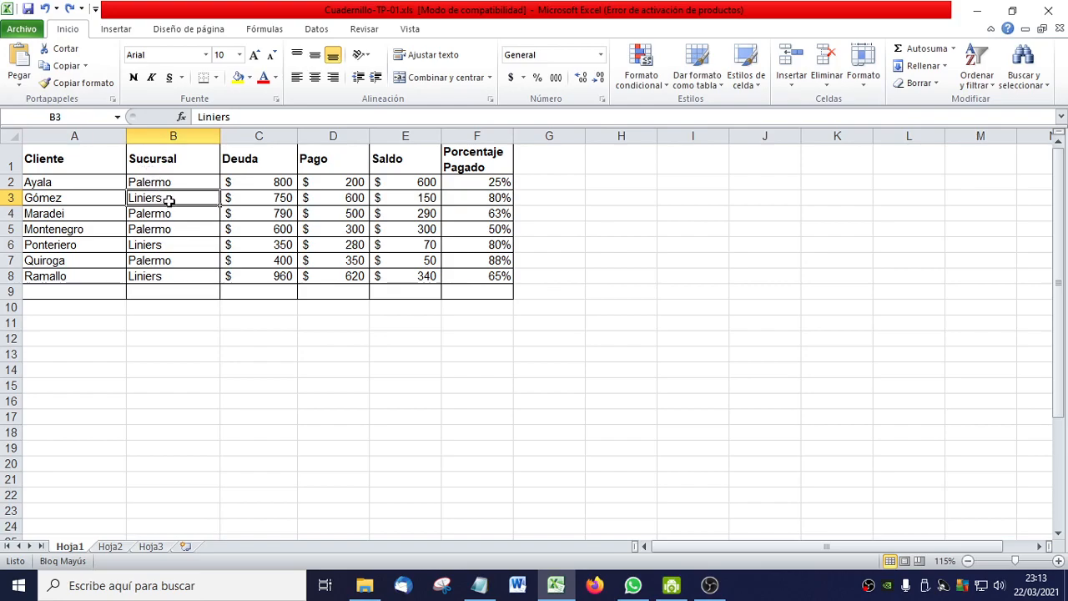
Step: Delete only cell B3 with the option Desplazar las celdas hacia arriba, and undo the deletion
right_click(169, 201)
click(230, 322)
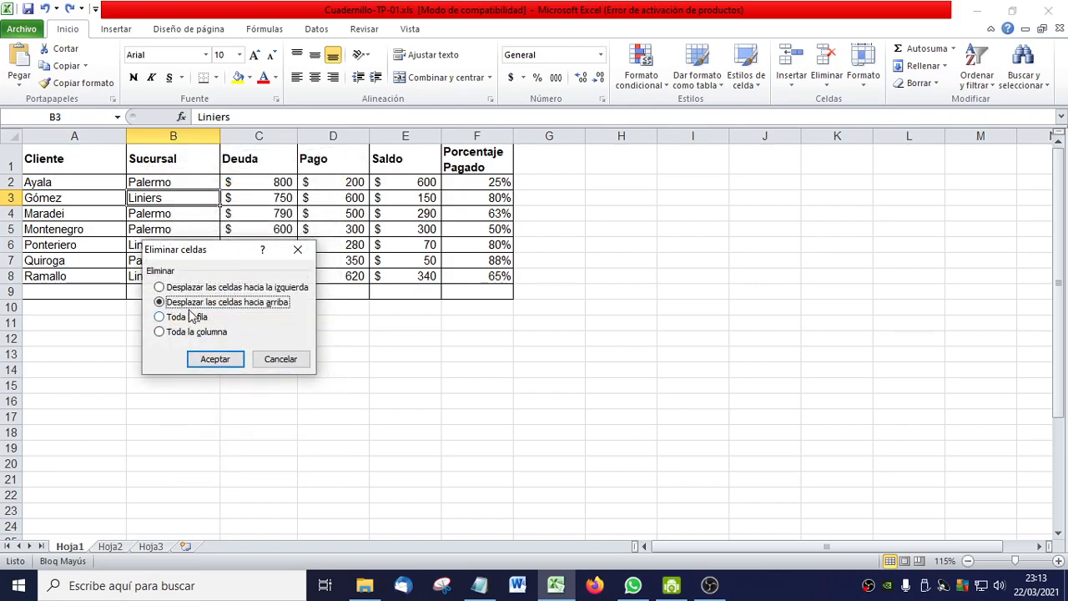
click(223, 360)
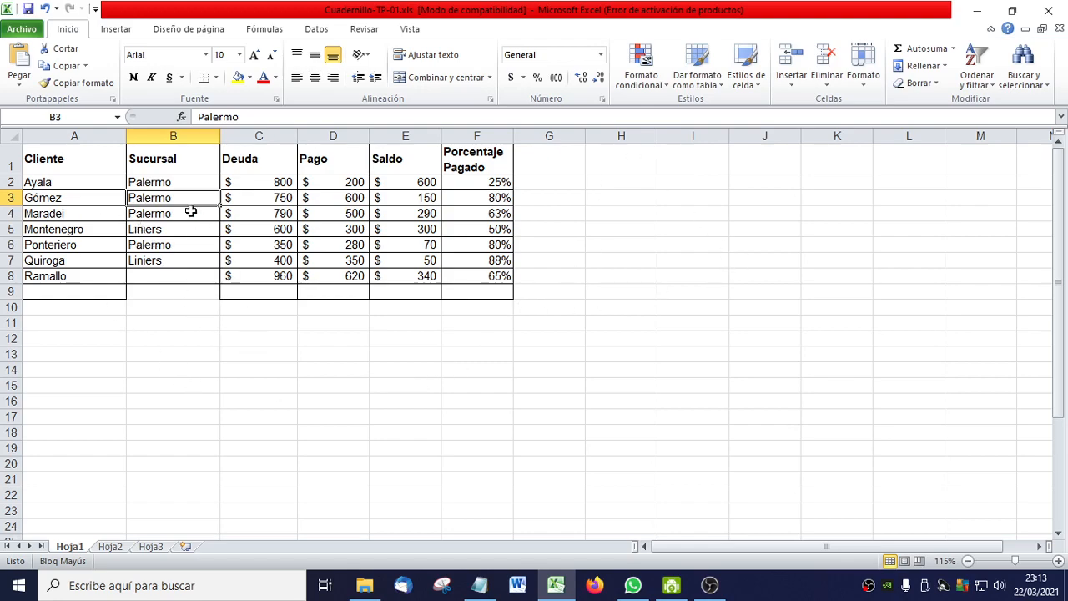
click(46, 9)
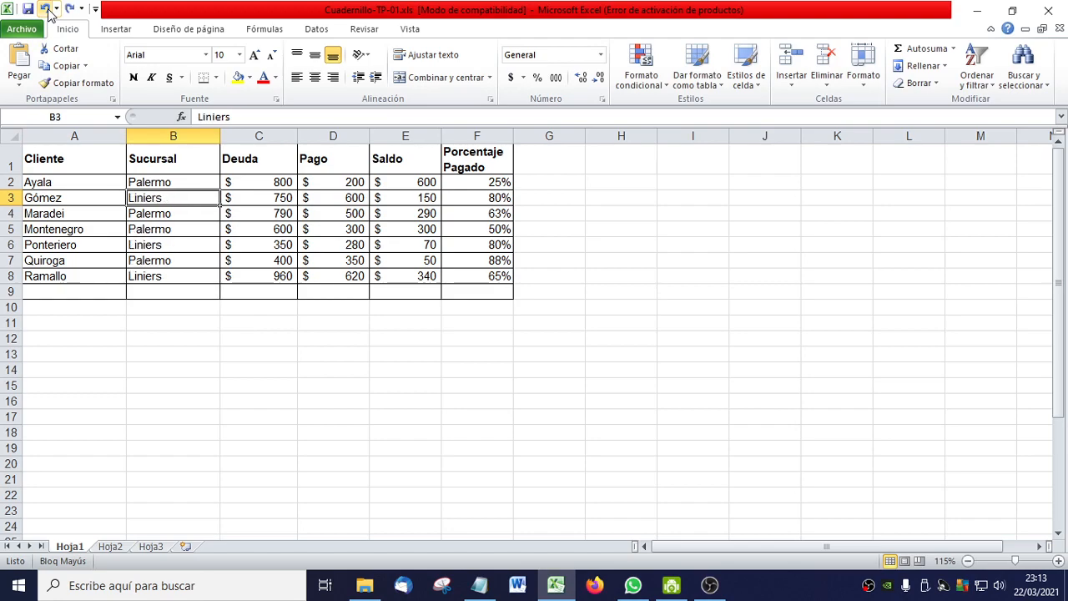
click(215, 370)
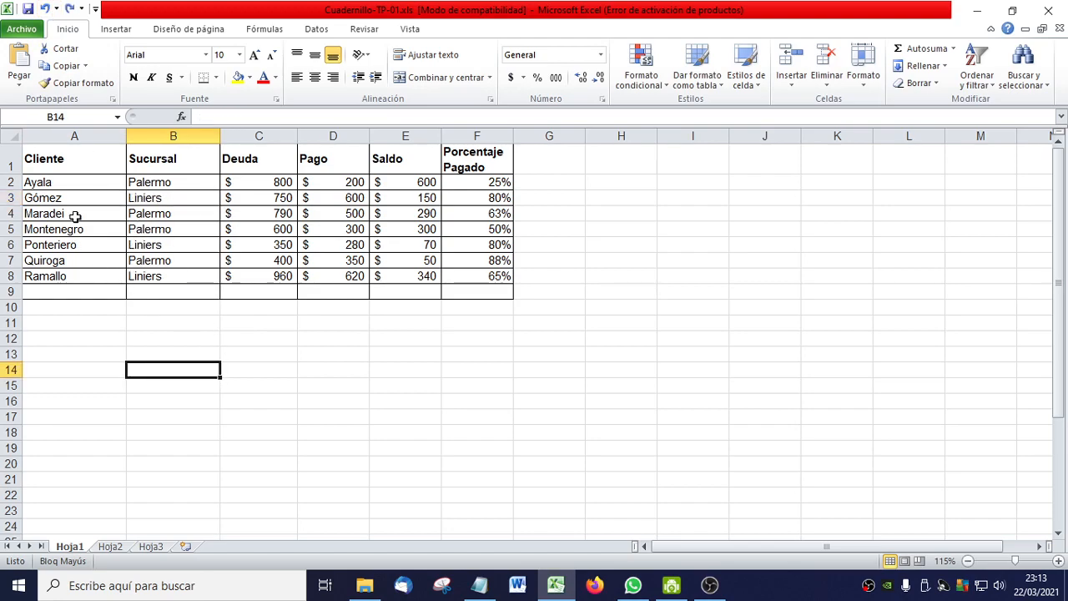
Step: Insert a blank column between the Deuda and Pago columns, and undo the insertion
click(8, 197)
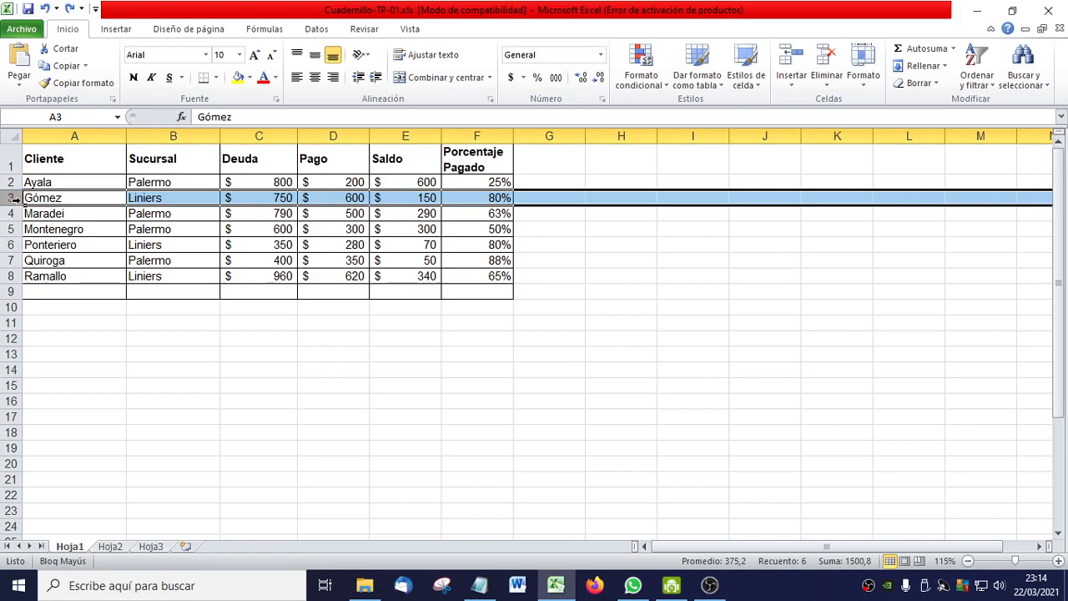
click(318, 136)
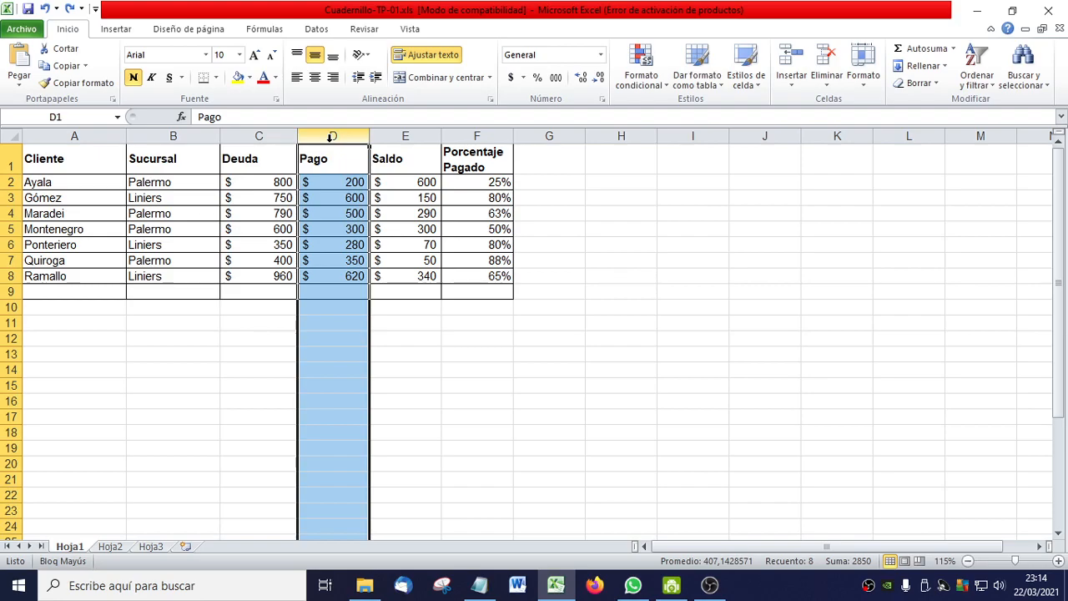
right_click(332, 140)
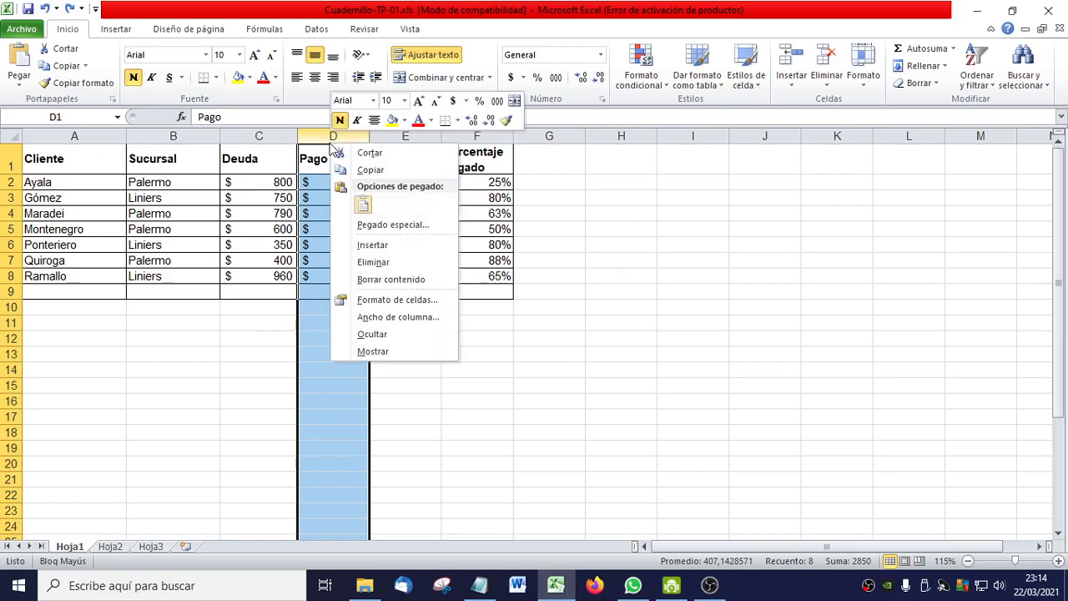
click(373, 244)
click(401, 200)
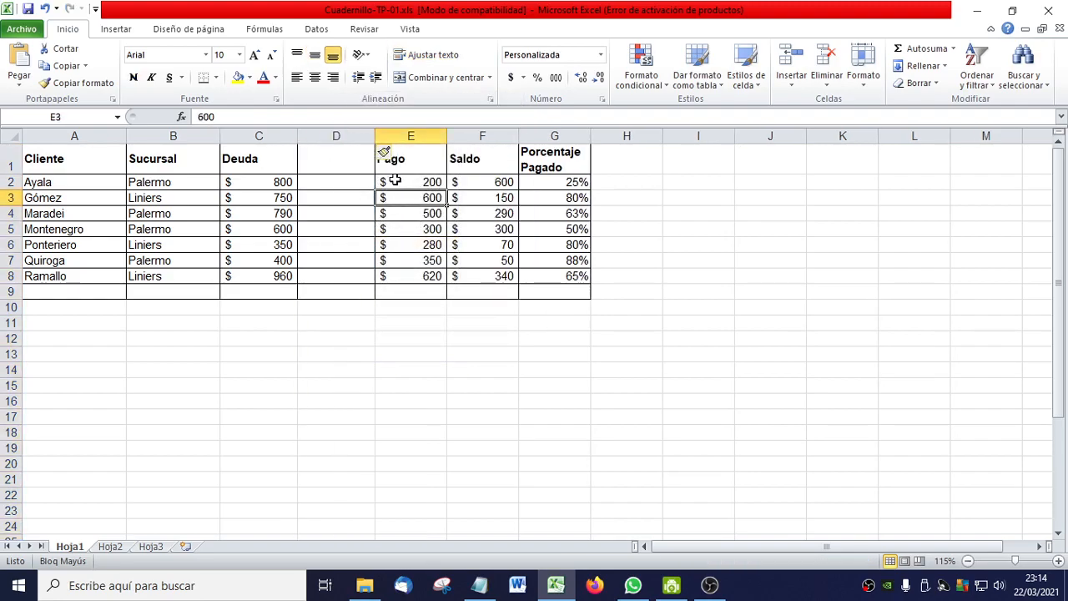
click(433, 182)
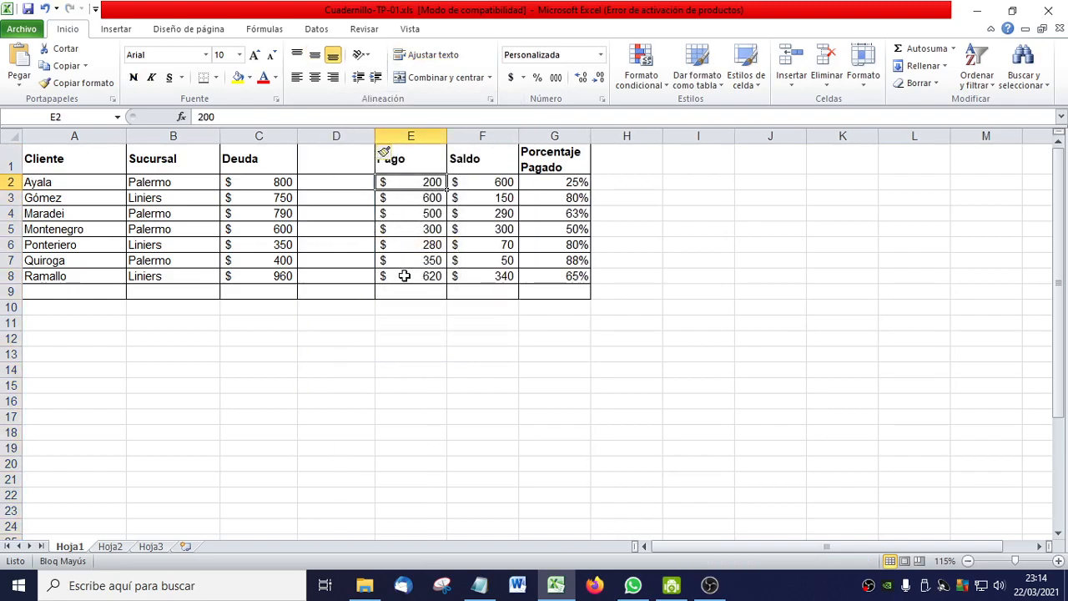
click(44, 8)
Step: Insert a blank row at row 3 of the client table, check the formula in F6, and undo the insertion
click(104, 202)
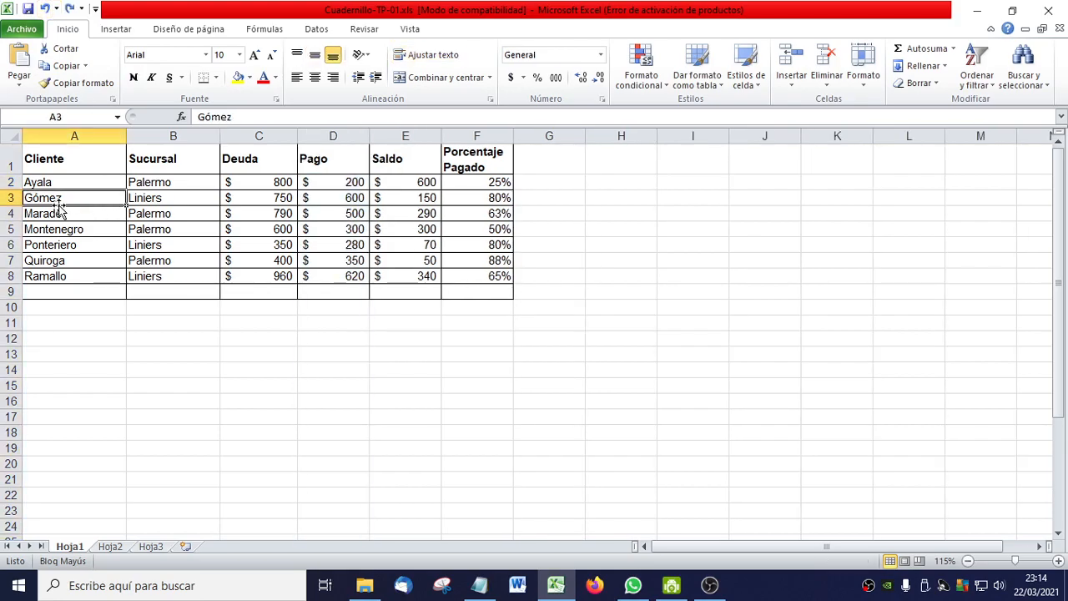
click(8, 197)
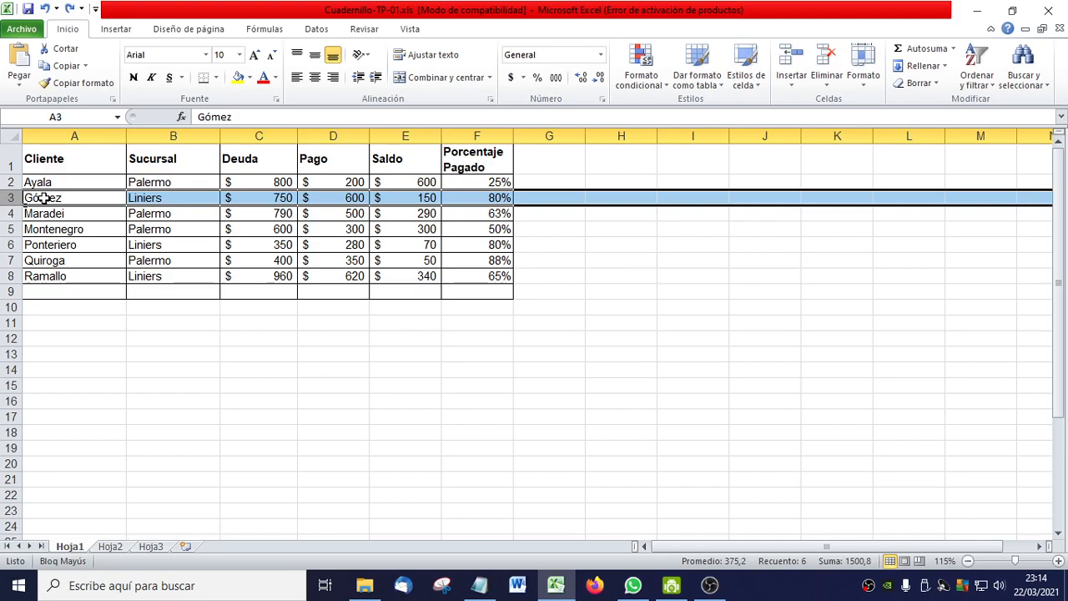
right_click(43, 198)
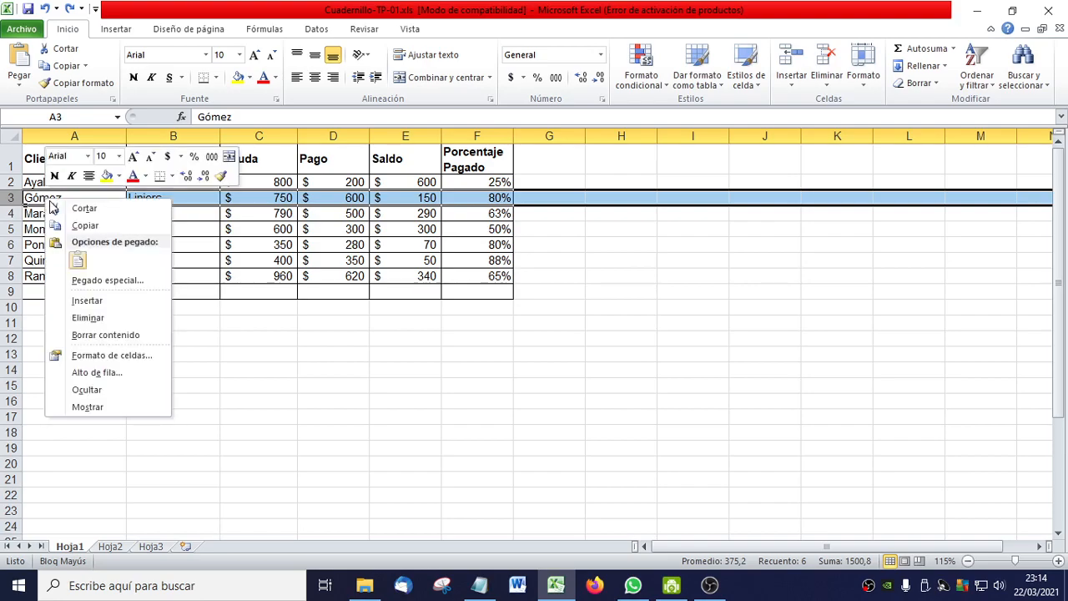
click(106, 302)
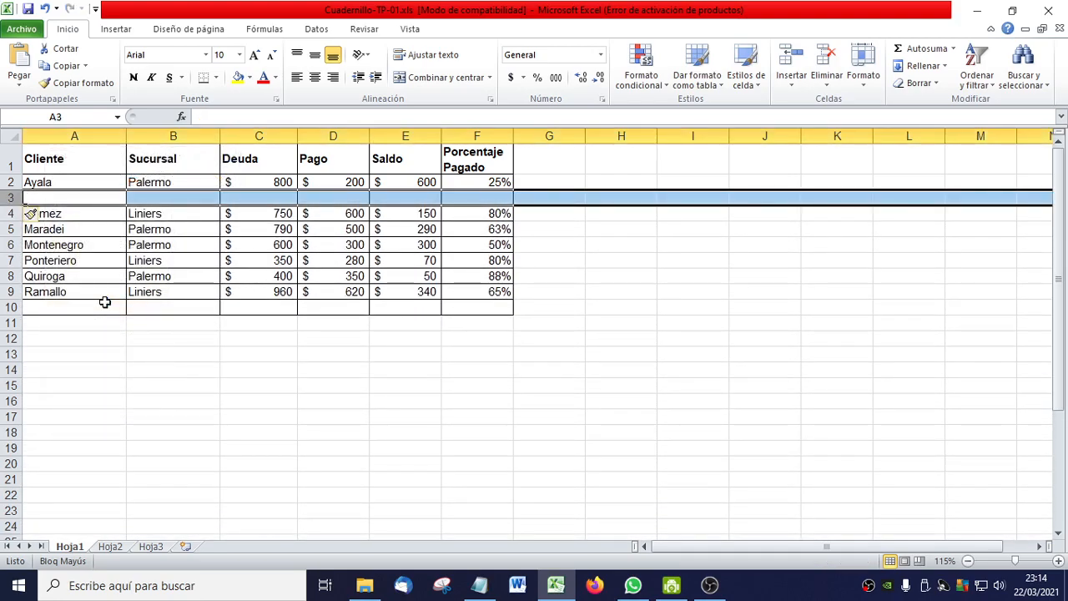
click(455, 307)
click(459, 247)
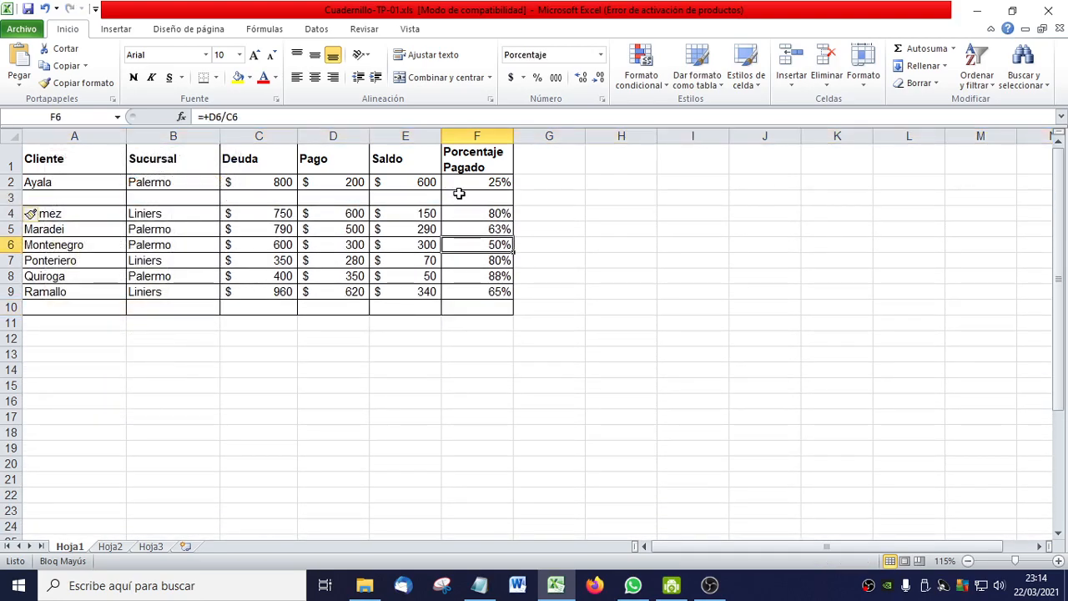
click(45, 10)
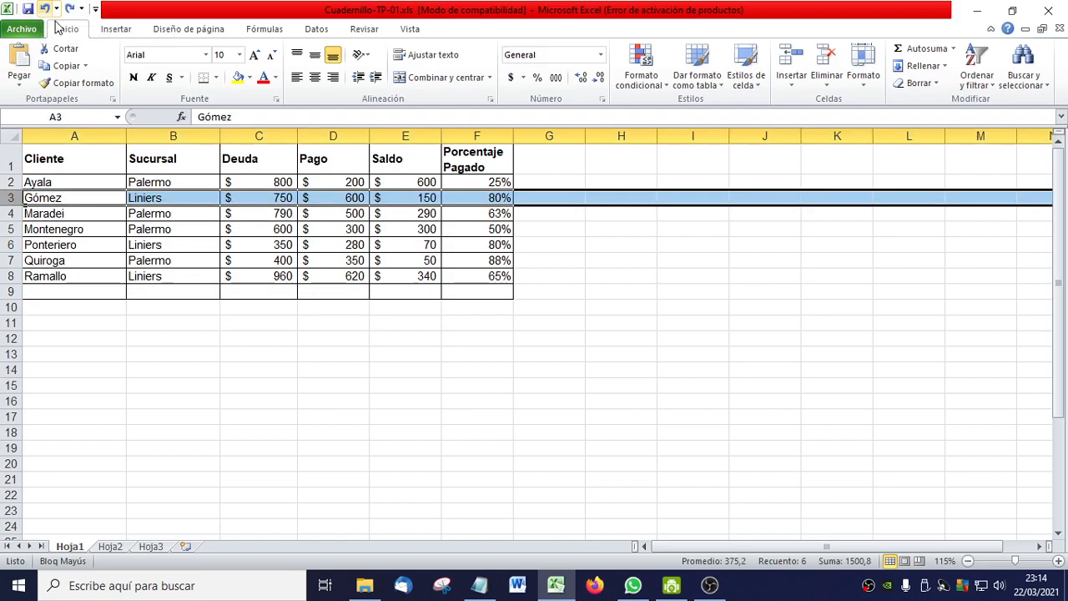
click(224, 336)
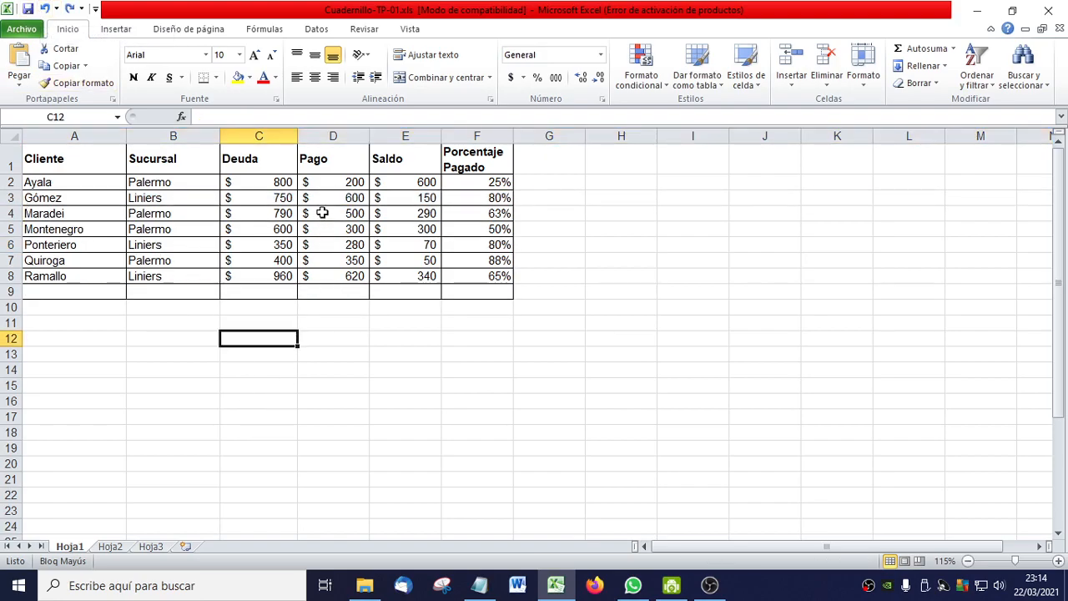
Step: Insert a single blank cell at A3 with the option Desplazar las celdas hacia abajo, and undo the insertion
right_click(89, 205)
click(146, 306)
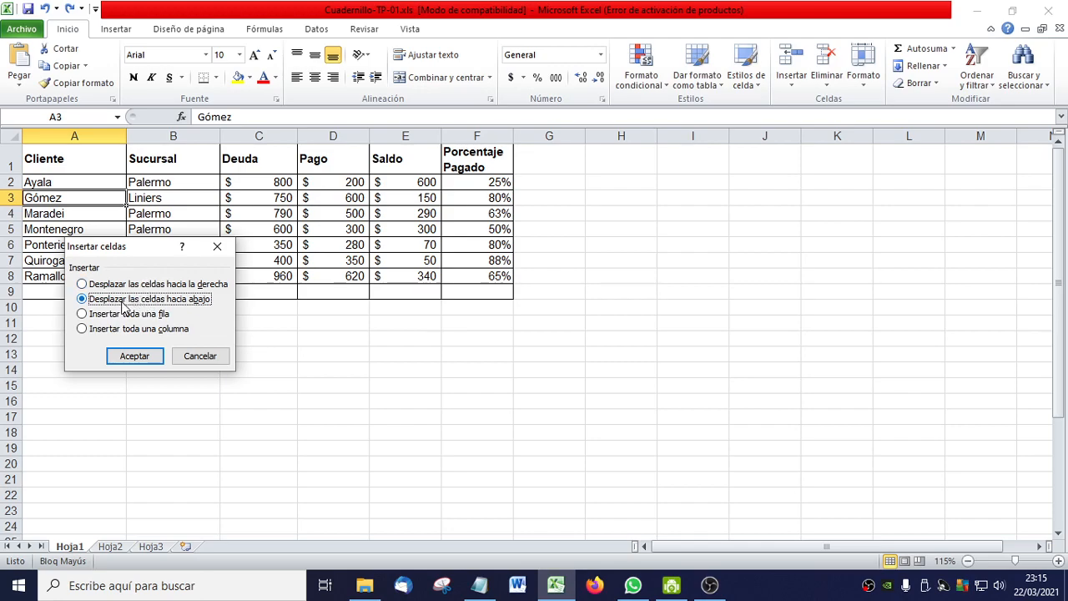
click(134, 356)
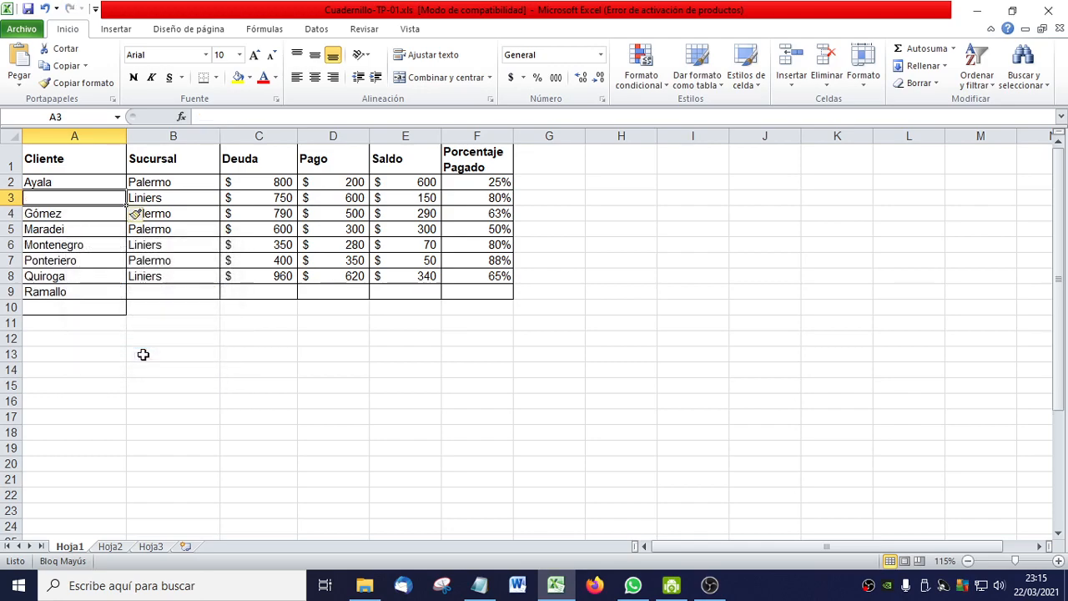
click(81, 291)
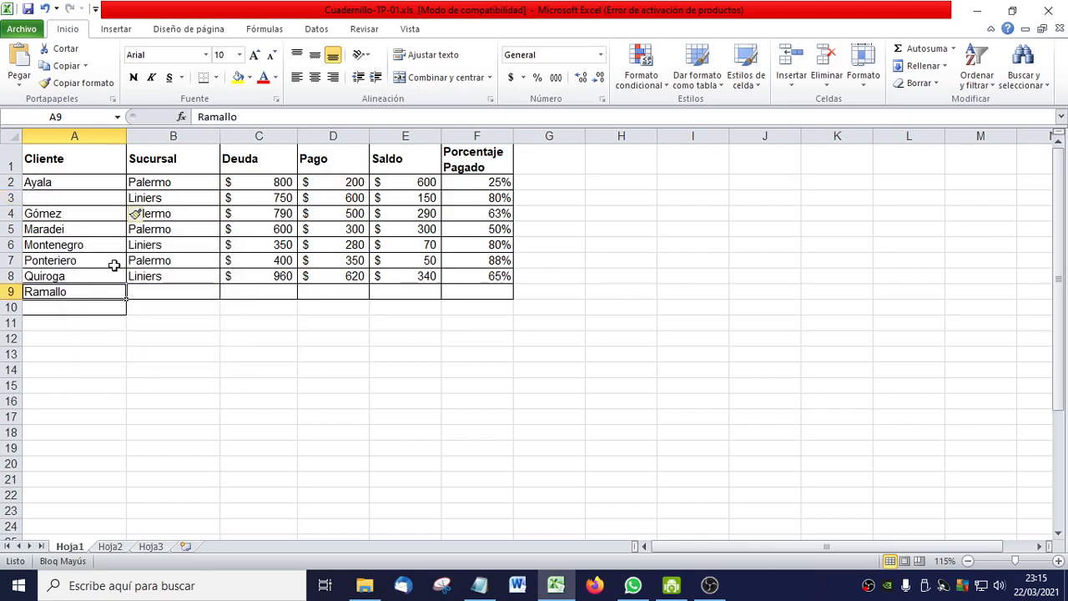
click(78, 199)
click(102, 291)
click(45, 10)
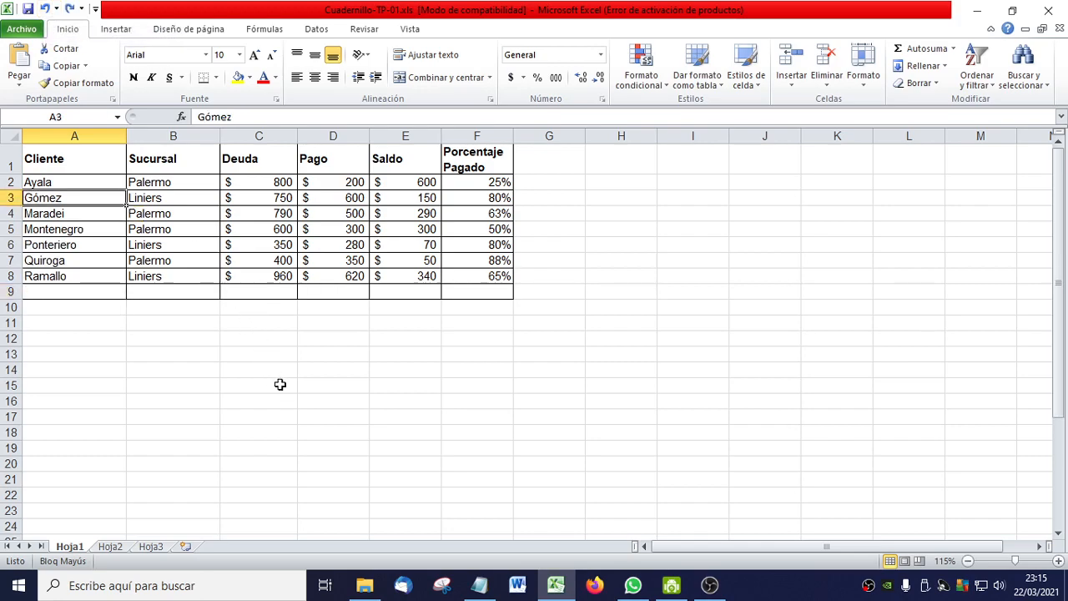
Step: Delete the empty sheet Hoja2 from the workbook
click(110, 551)
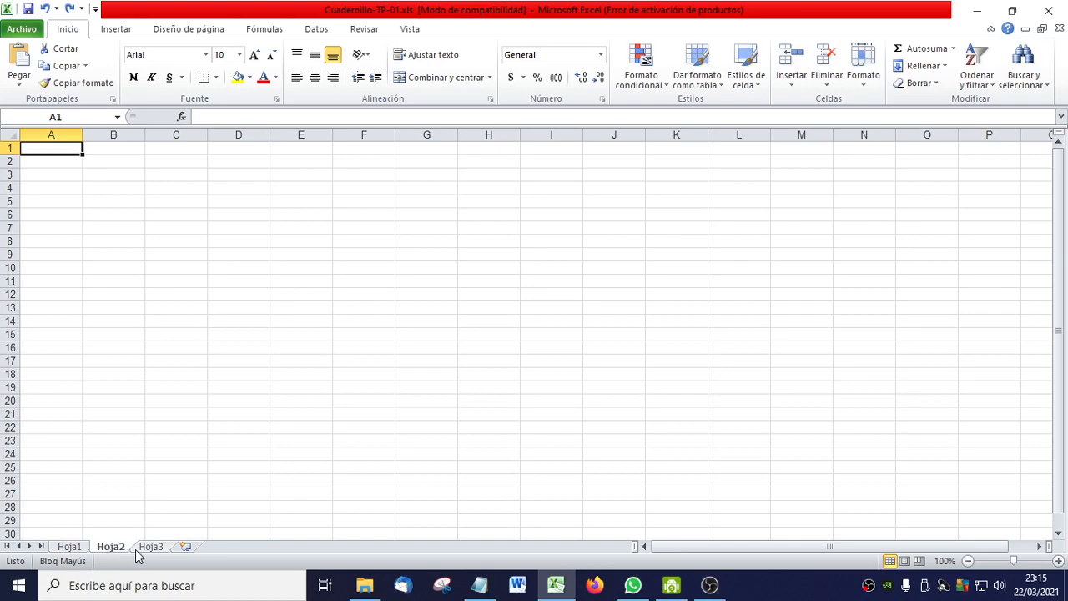
click(63, 551)
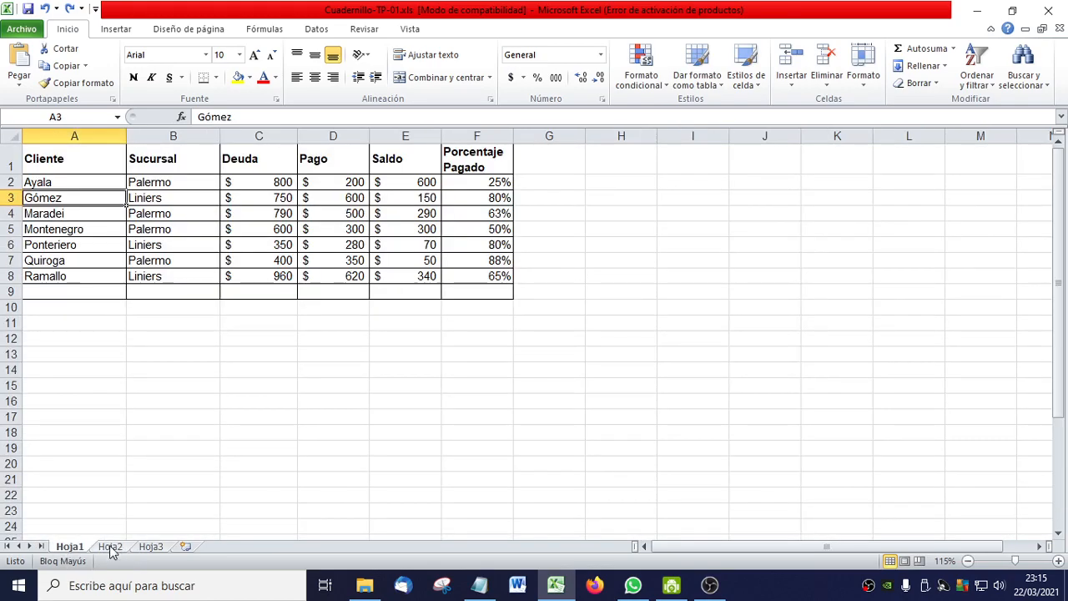
click(110, 549)
right_click(111, 548)
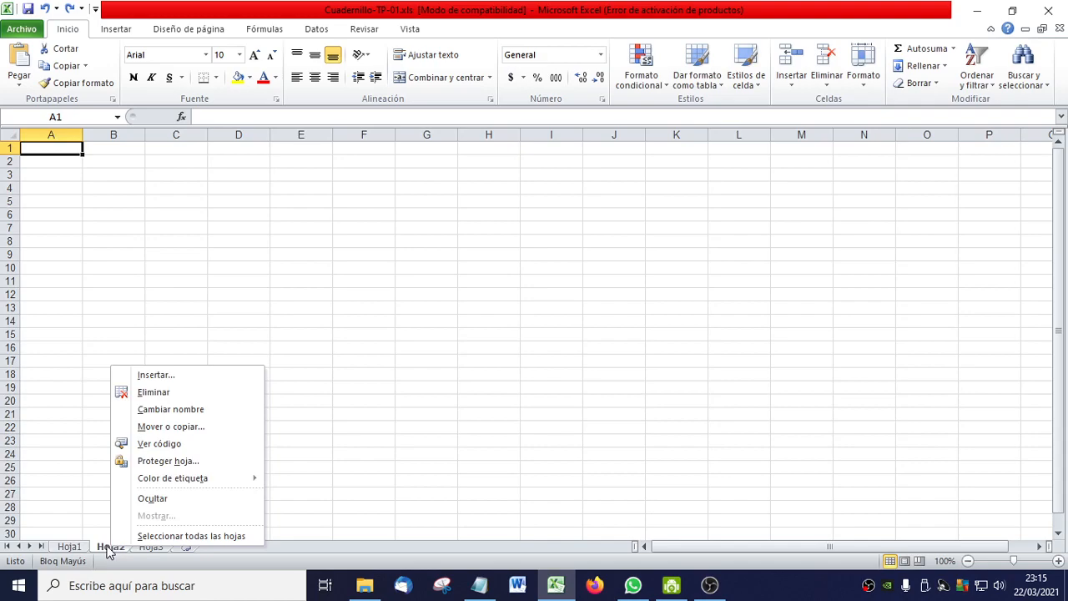
click(153, 392)
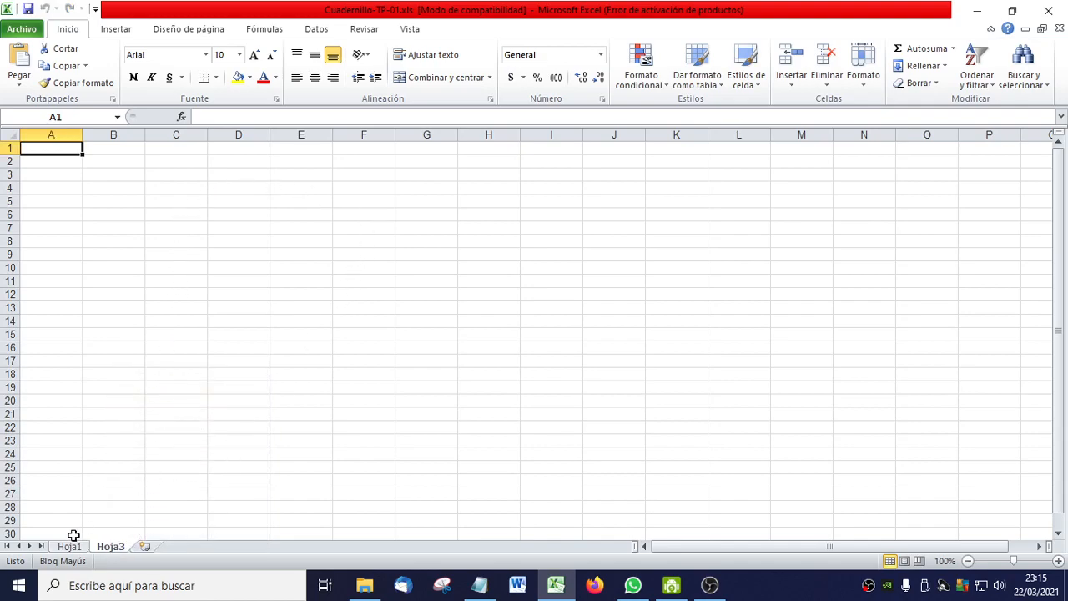
Step: Try to delete the sheet Hoja1 containing the client table, and cancel the deletion at the confirmation
click(71, 547)
right_click(72, 546)
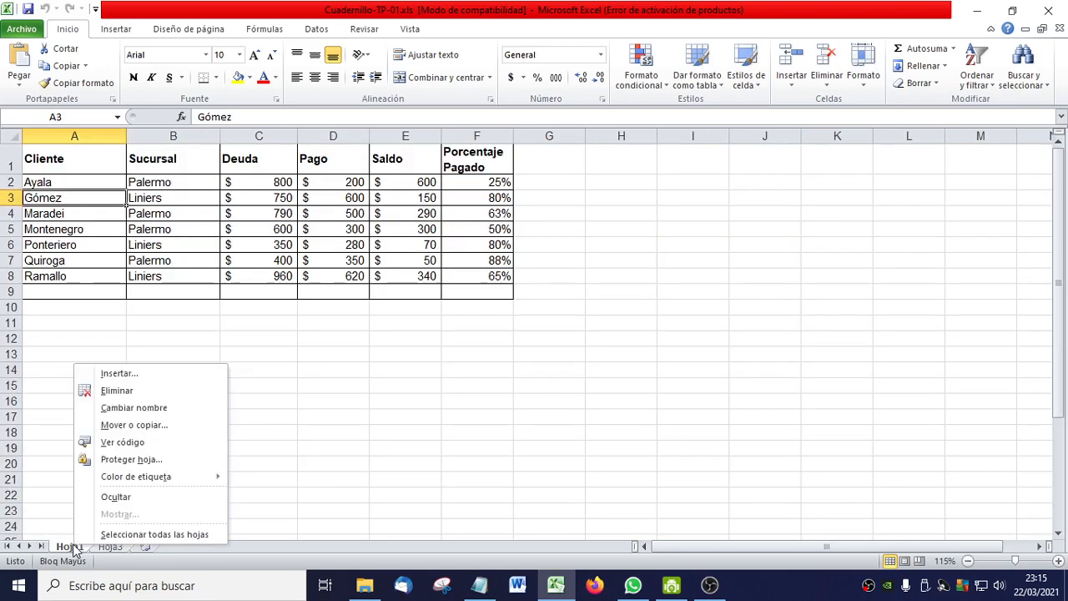
click(117, 391)
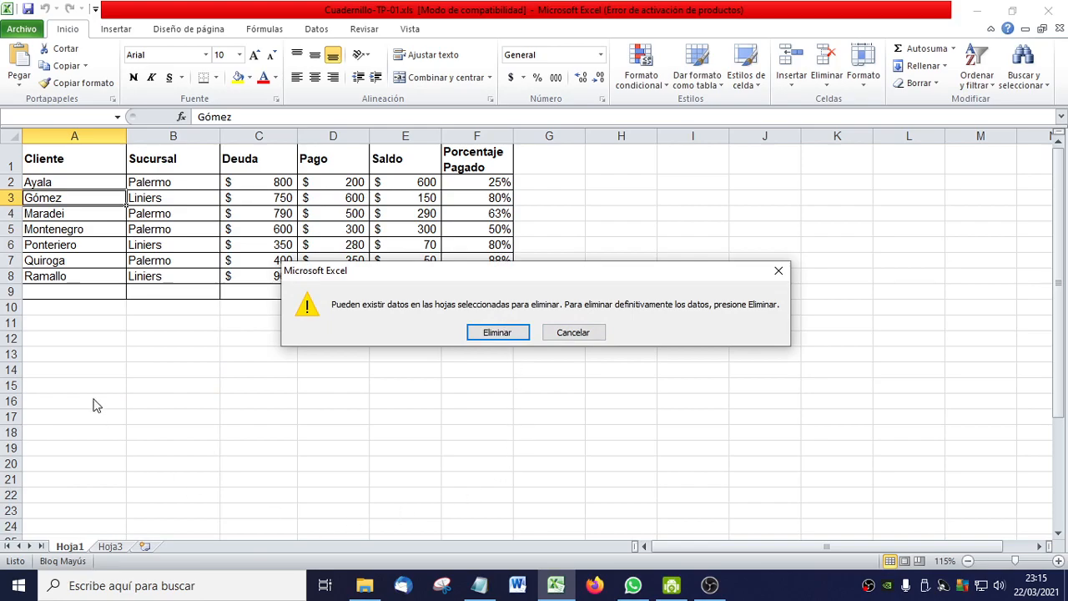
click(574, 334)
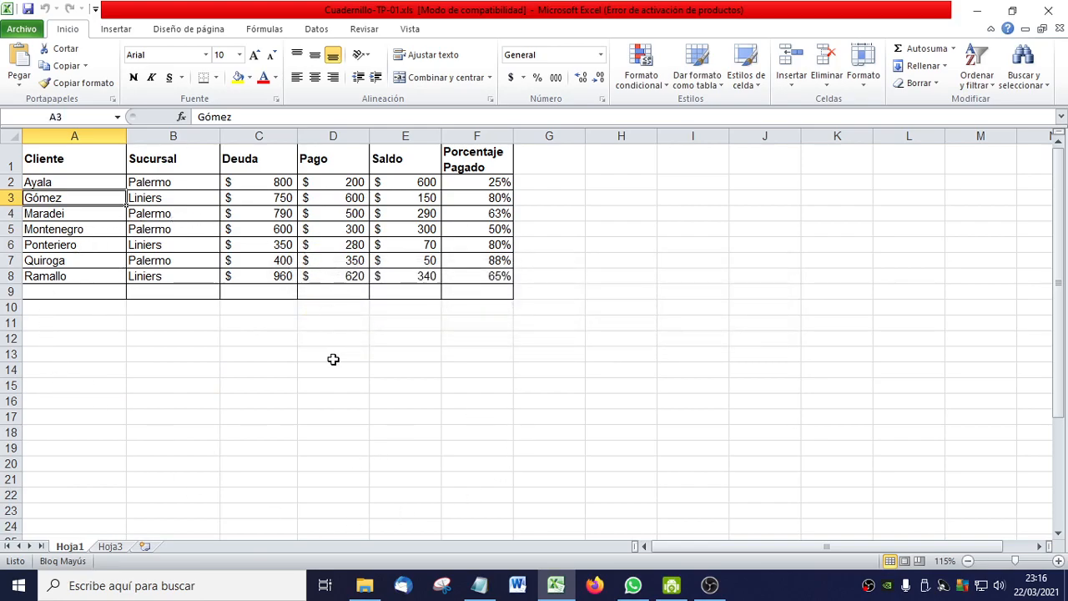
Step: Delete the empty sheet Hoja3 from the workbook
click(114, 547)
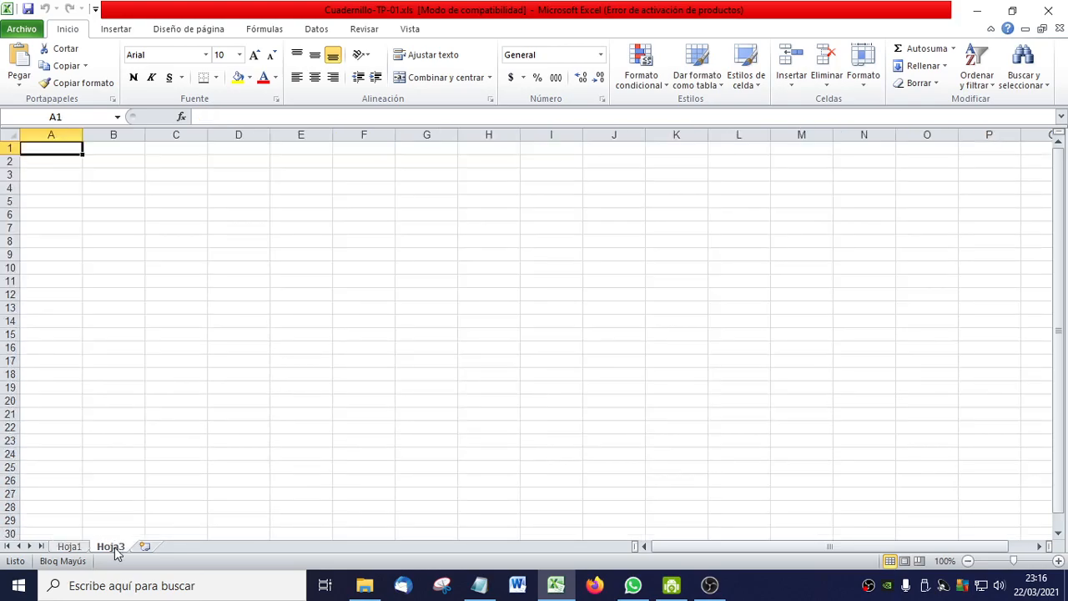
right_click(114, 548)
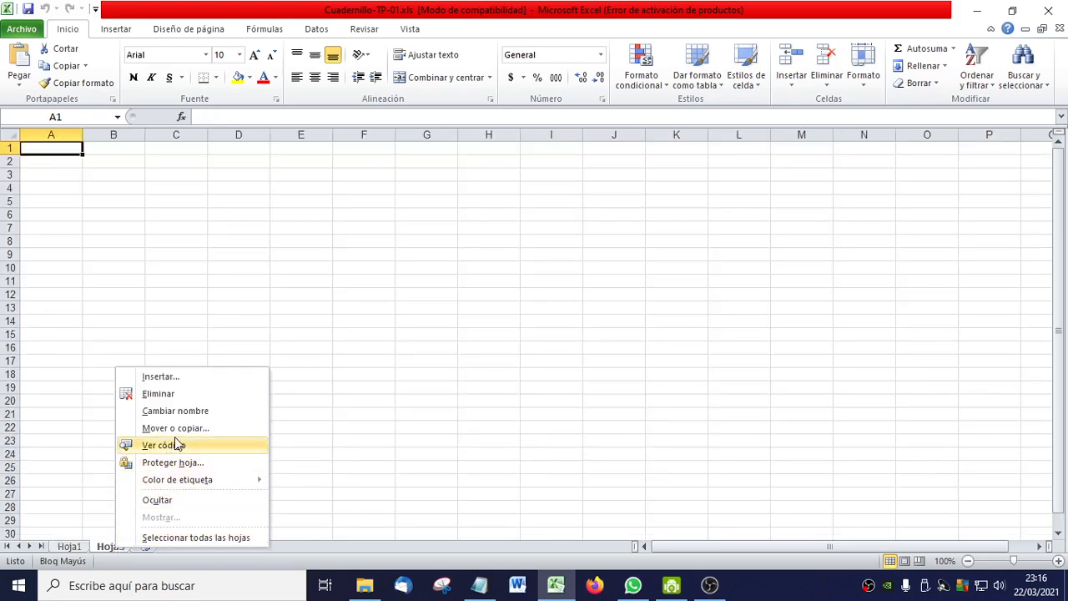
click(191, 394)
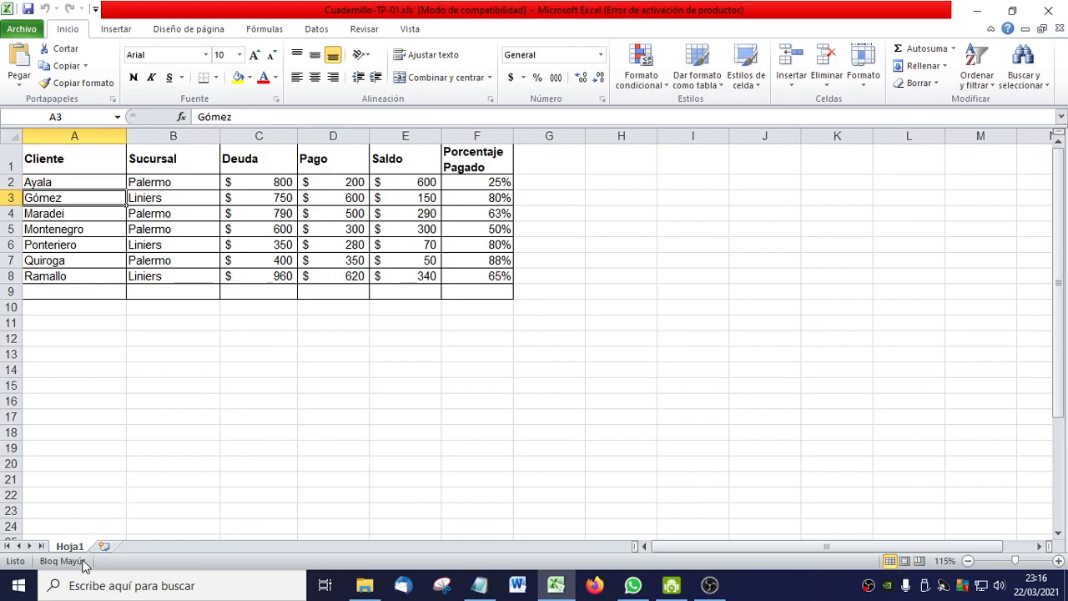